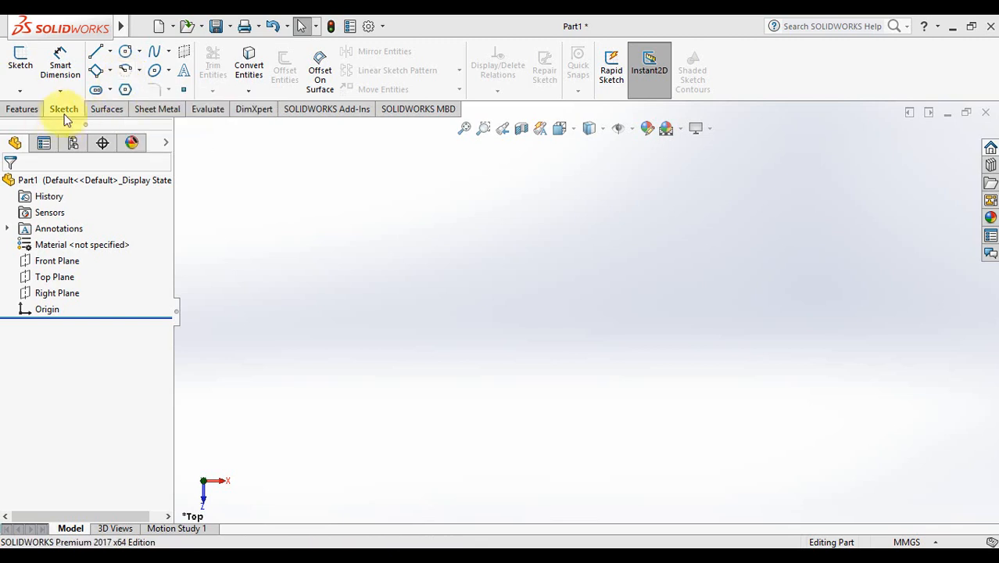
Step: Show the Top Plane, zoom to fit, and view it face-on from the Top orientation
{"action": "left_click", "coordinate": [56, 279]}
{"action": "right_click", "coordinate": [58, 283]}
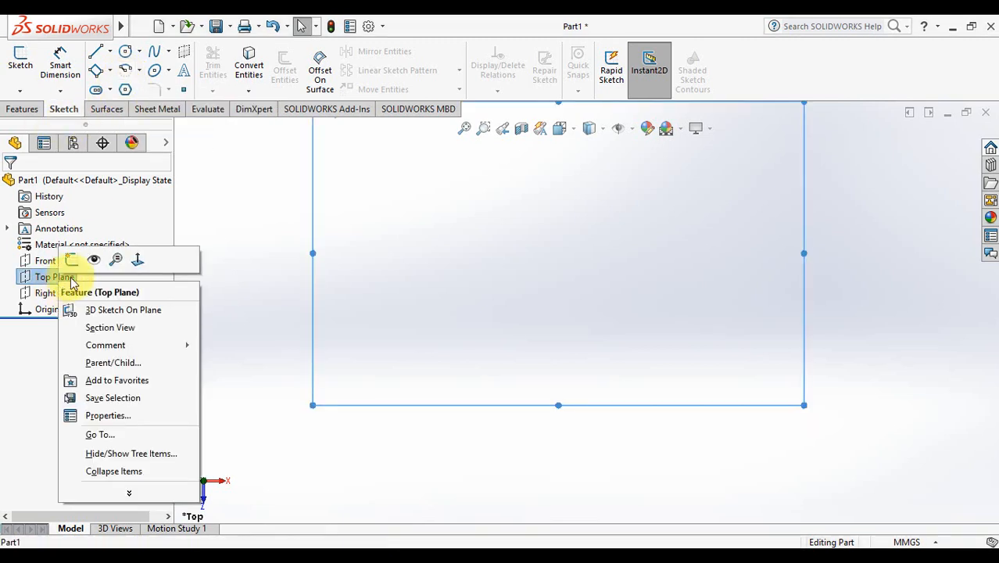
{"action": "left_click", "coordinate": [94, 262]}
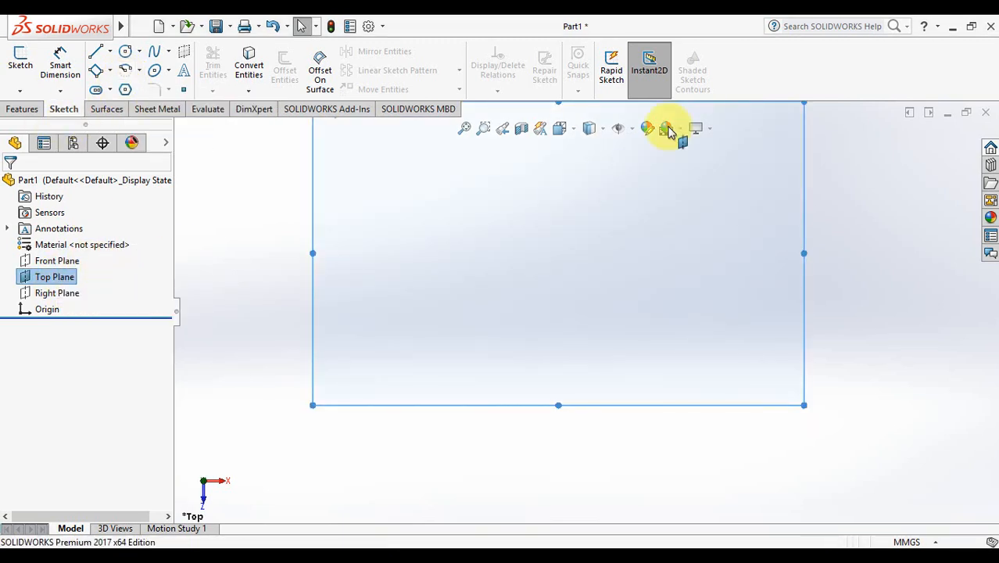
{"action": "left_click", "coordinate": [465, 130]}
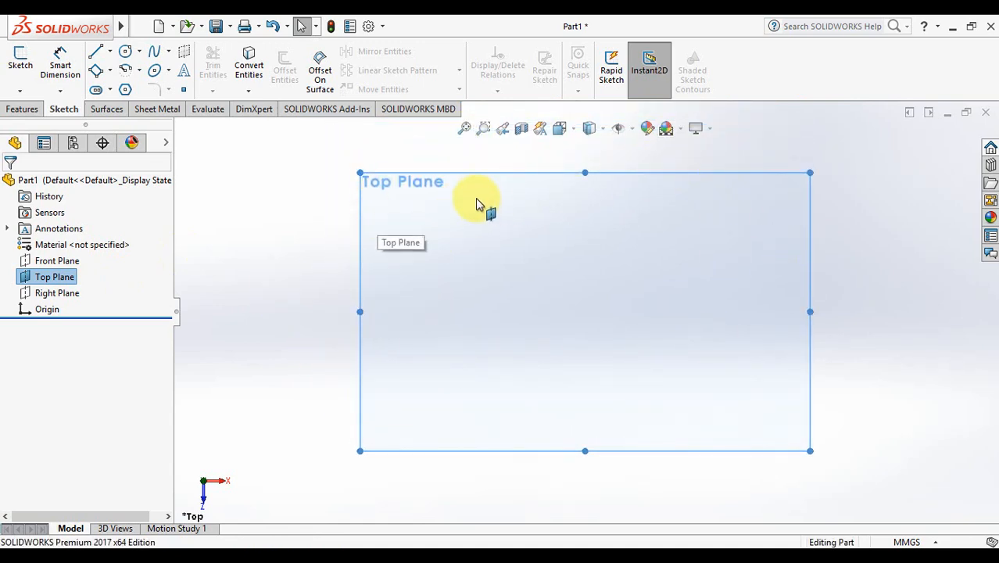
{"action": "left_click", "coordinate": [573, 132]}
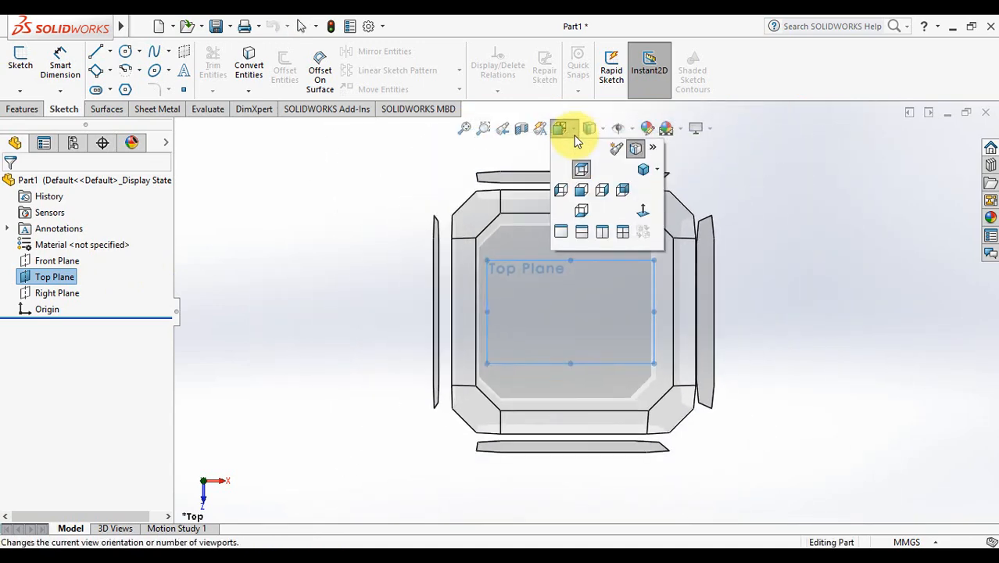
{"action": "left_click", "coordinate": [582, 172]}
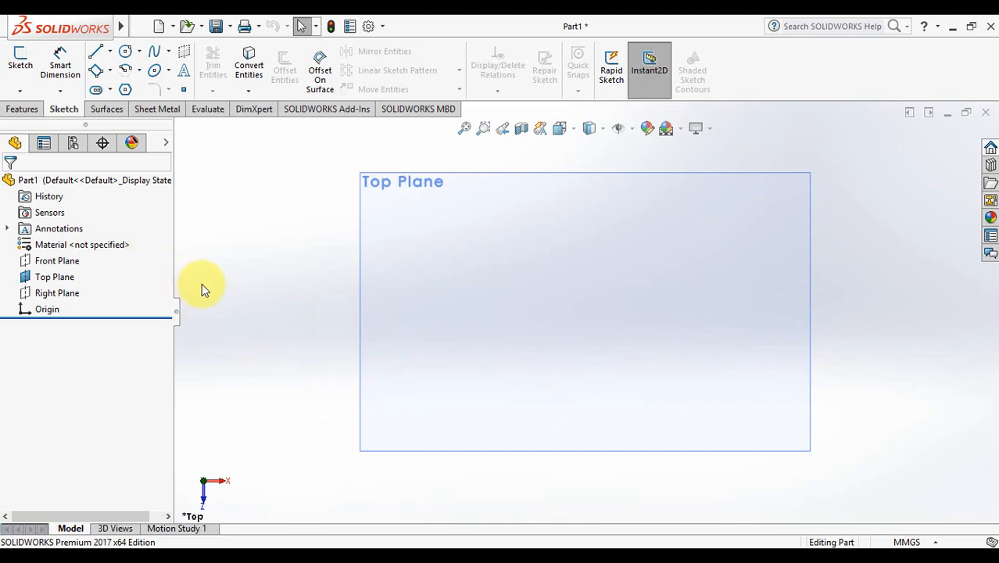
{"action": "left_click", "coordinate": [95, 71]}
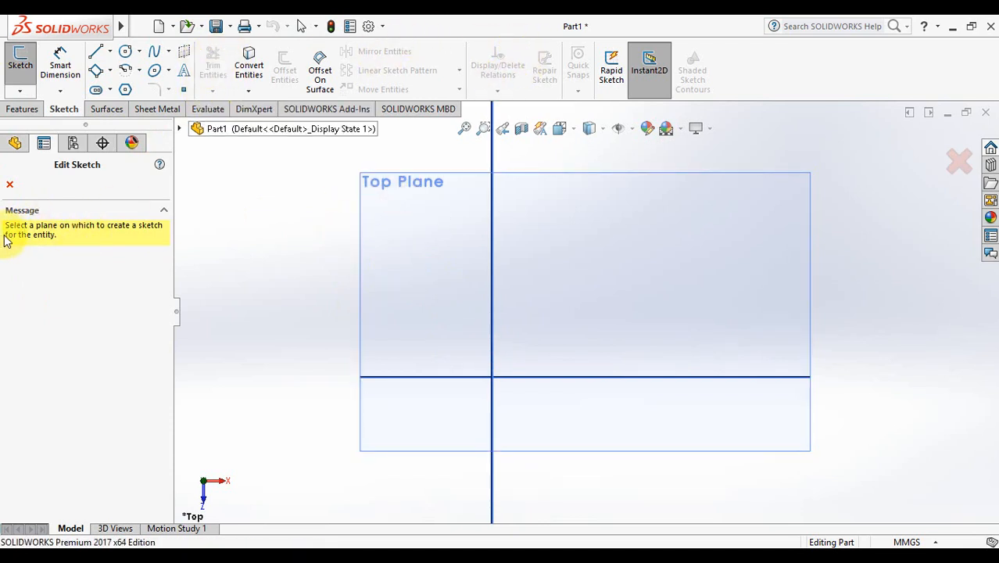
Step: Start a sketch on the Top Plane and draw a small 3-point corner rectangle
{"action": "left_click", "coordinate": [401, 230]}
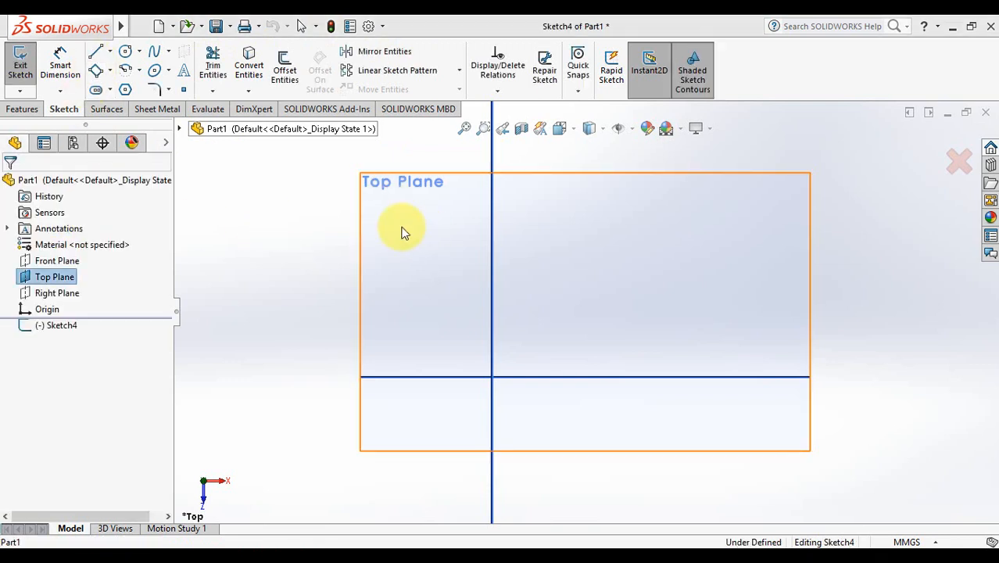
{"action": "left_click", "coordinate": [540, 317]}
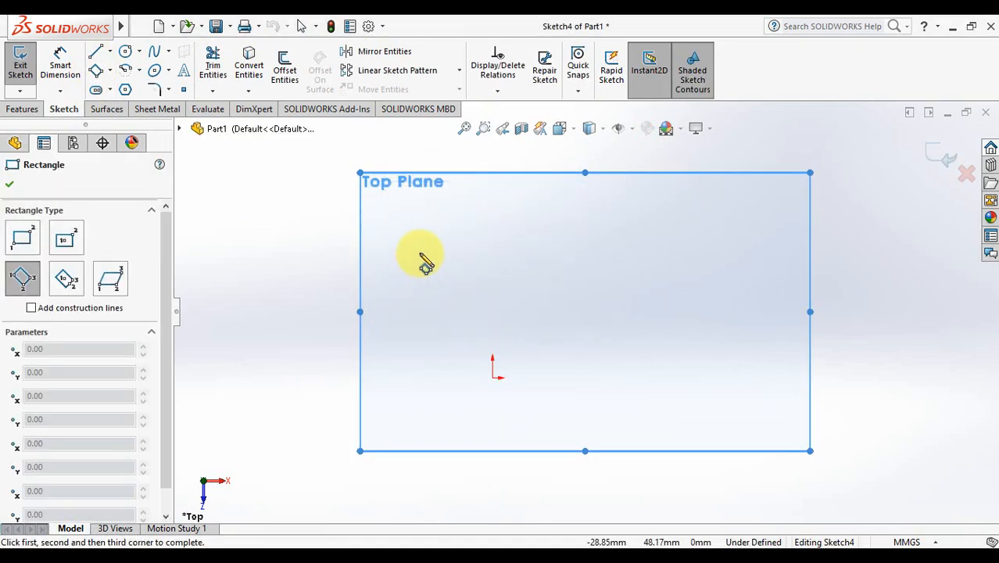
{"action": "left_click", "coordinate": [418, 243]}
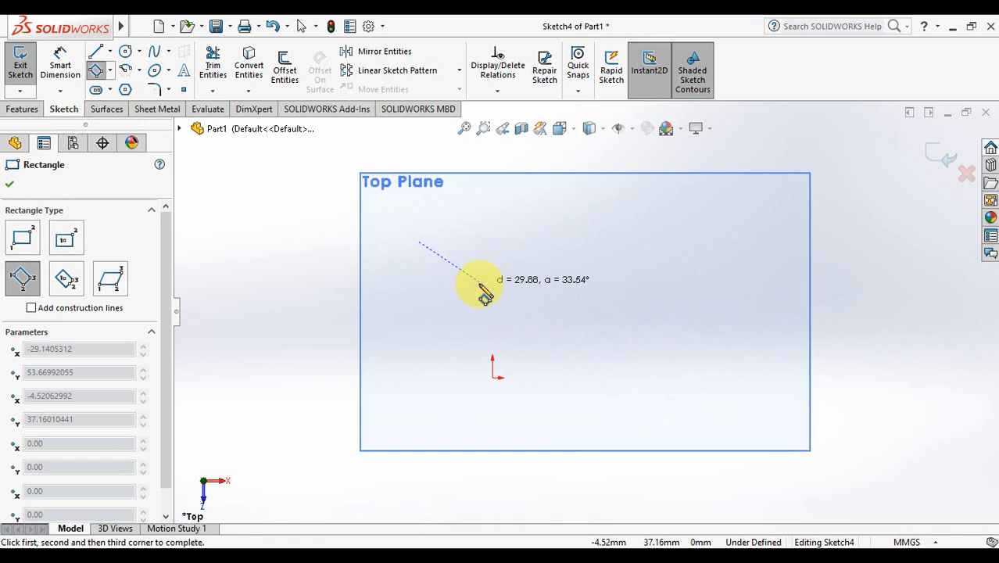
{"action": "left_click", "coordinate": [445, 314]}
{"action": "left_click", "coordinate": [503, 281]}
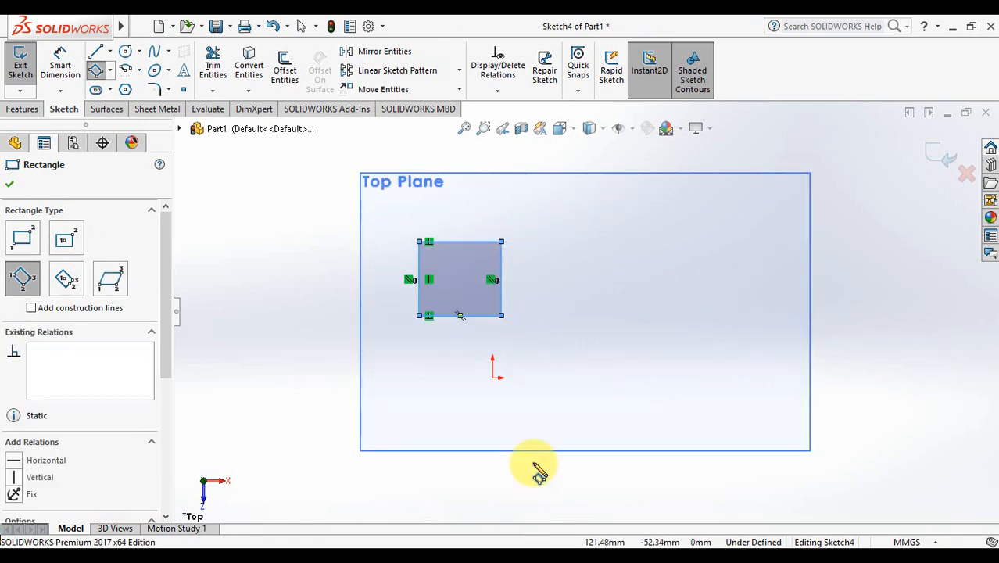
{"action": "key", "text": "Escape"}
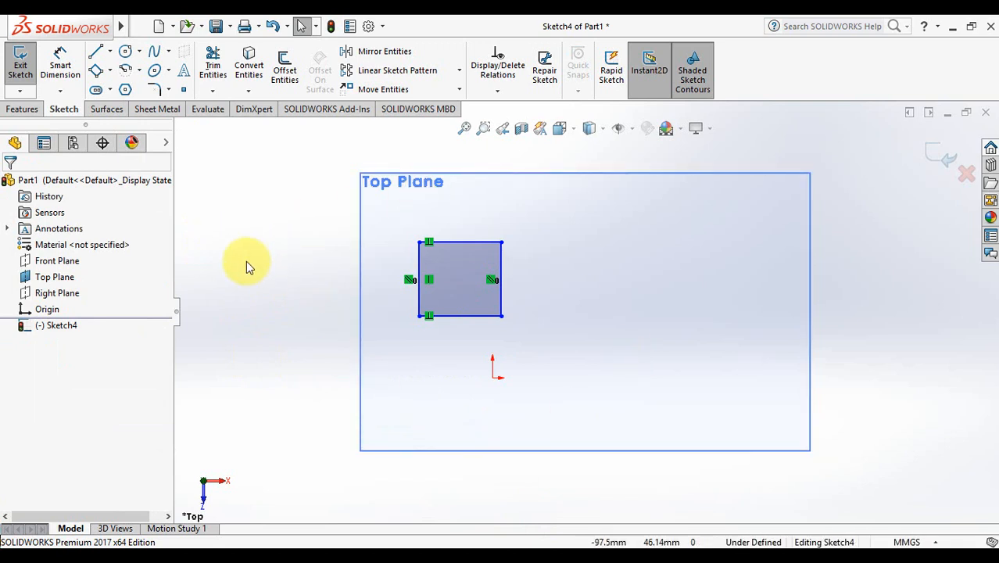
Step: Power-trim the rectangle's bottom and side edges, leaving only its top edge
{"action": "left_click", "coordinate": [213, 62]}
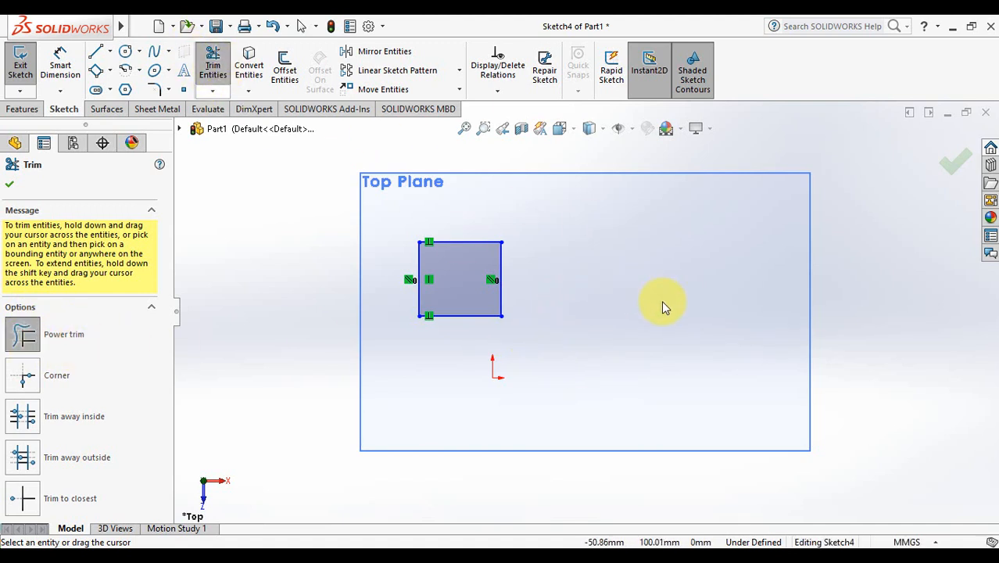
{"action": "mouse_move", "coordinate": [661, 300]}
{"action": "left_mouse_down"}
{"action": "mouse_move", "coordinate": [633, 228]}
{"action": "mouse_move", "coordinate": [637, 343]}
{"action": "left_mouse_up"}
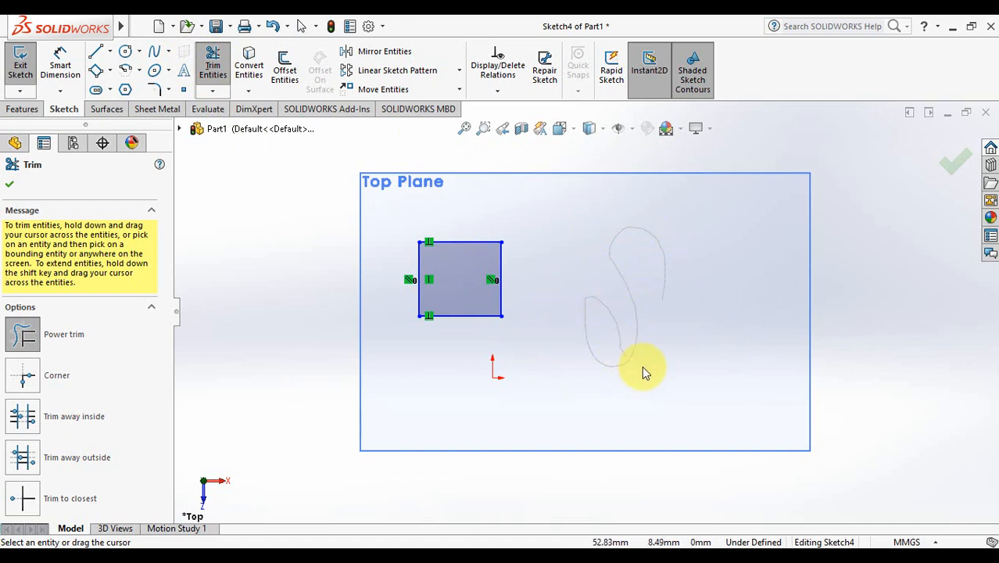
{"action": "mouse_move", "coordinate": [686, 277]}
{"action": "left_mouse_down"}
{"action": "mouse_move", "coordinate": [613, 397]}
{"action": "mouse_move", "coordinate": [573, 235]}
{"action": "mouse_move", "coordinate": [569, 290]}
{"action": "left_mouse_up"}
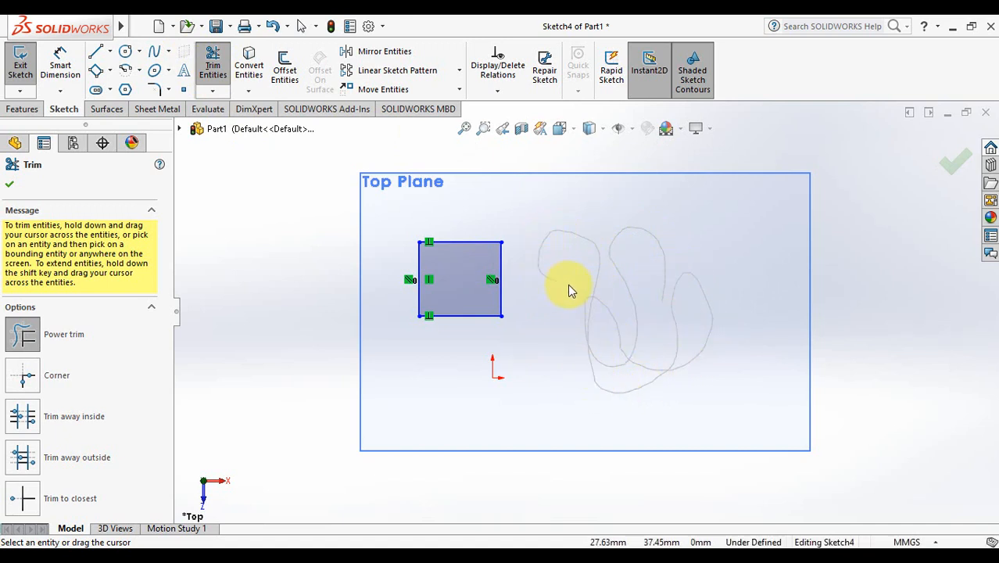
{"action": "mouse_move", "coordinate": [648, 401]}
{"action": "left_mouse_down"}
{"action": "mouse_move", "coordinate": [566, 376]}
{"action": "mouse_move", "coordinate": [527, 401]}
{"action": "left_mouse_up"}
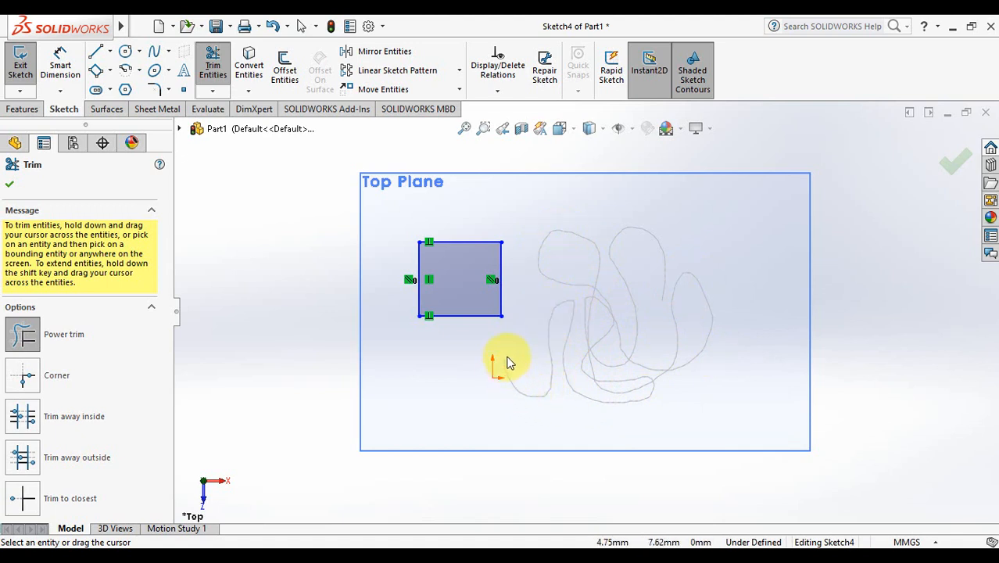
{"action": "left_click_drag", "start_coordinate": [469, 321], "coordinate": [468, 376]}
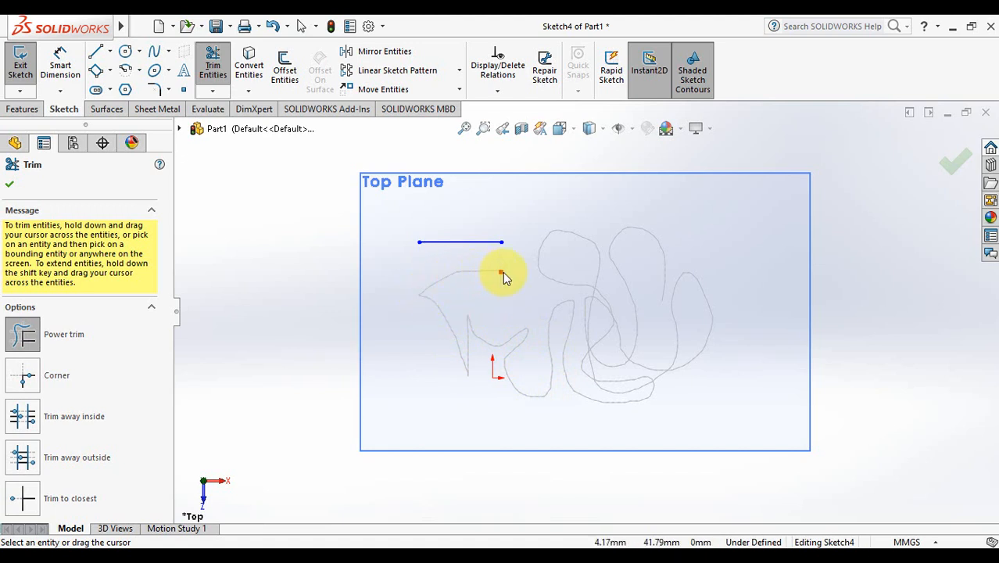
{"action": "left_click_drag", "start_coordinate": [503, 271], "coordinate": [502, 272]}
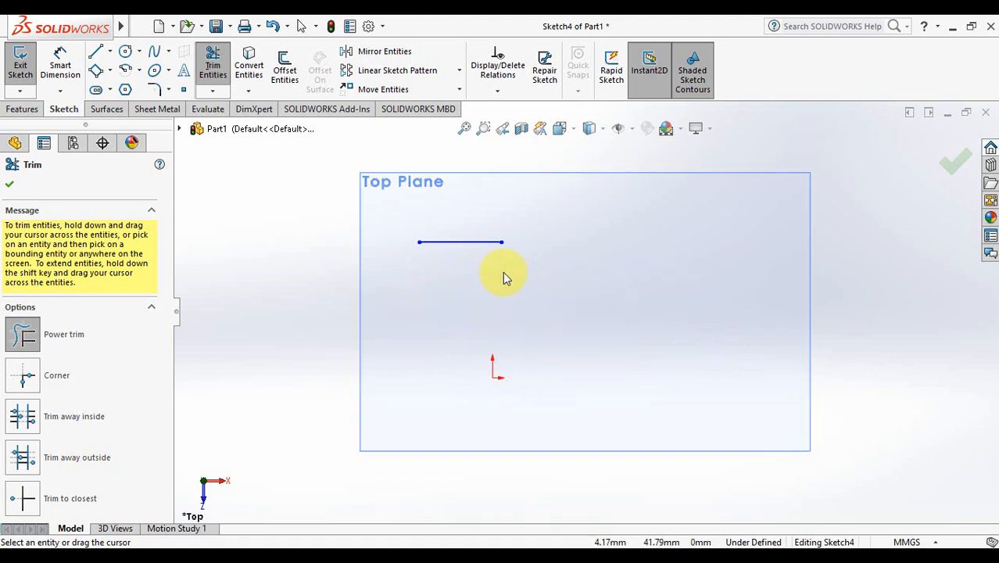
{"action": "left_click", "coordinate": [950, 171]}
Step: Draw a small circle and a larger overlapping circle to its lower right
{"action": "left_click", "coordinate": [125, 50]}
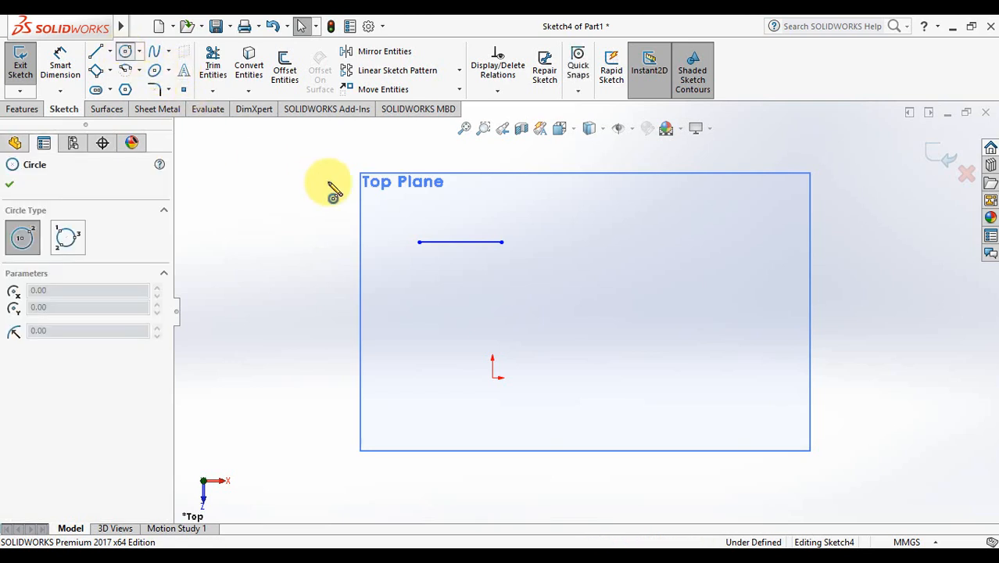
{"action": "left_click", "coordinate": [459, 214]}
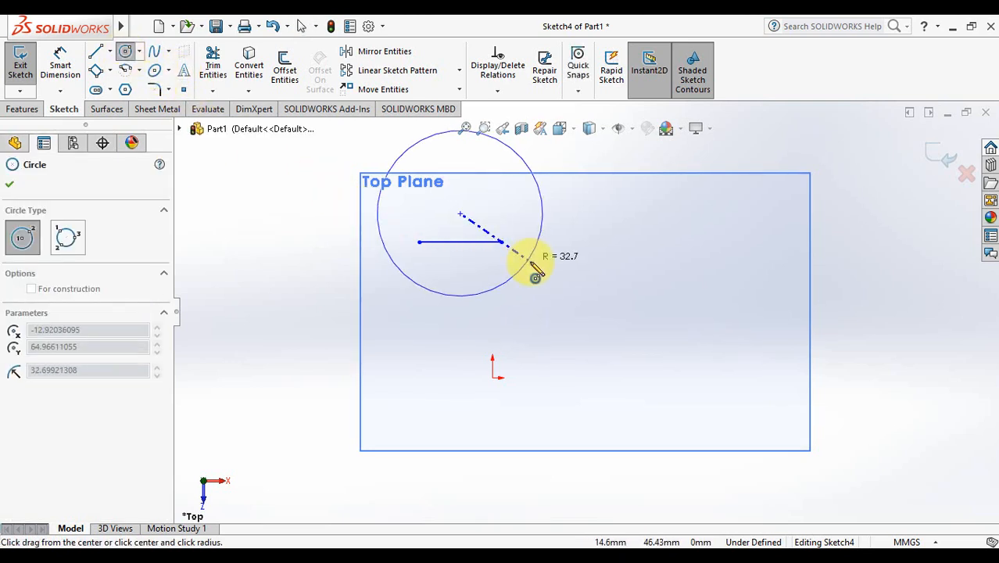
{"action": "left_click", "coordinate": [446, 254]}
{"action": "left_click", "coordinate": [556, 309]}
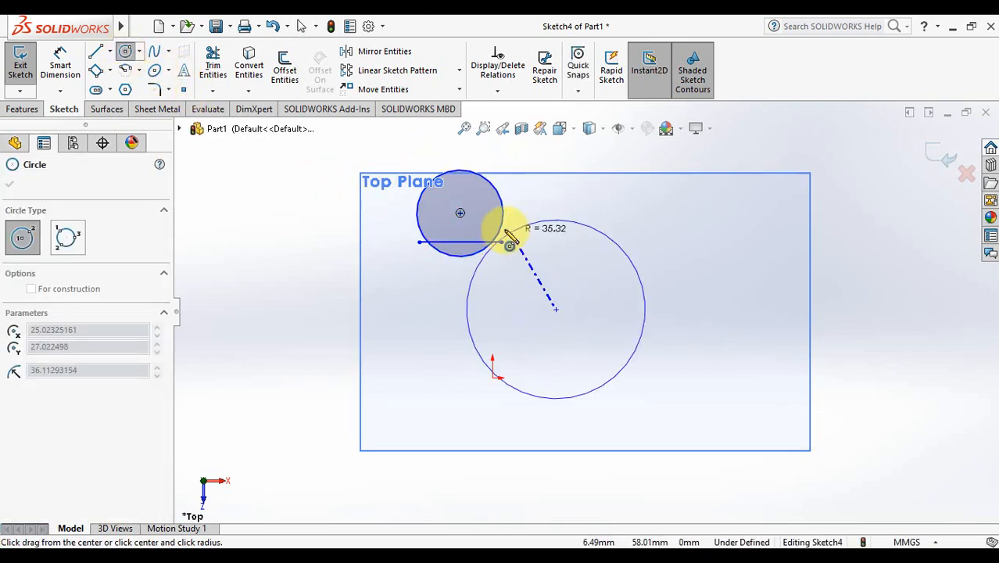
{"action": "left_click", "coordinate": [487, 222]}
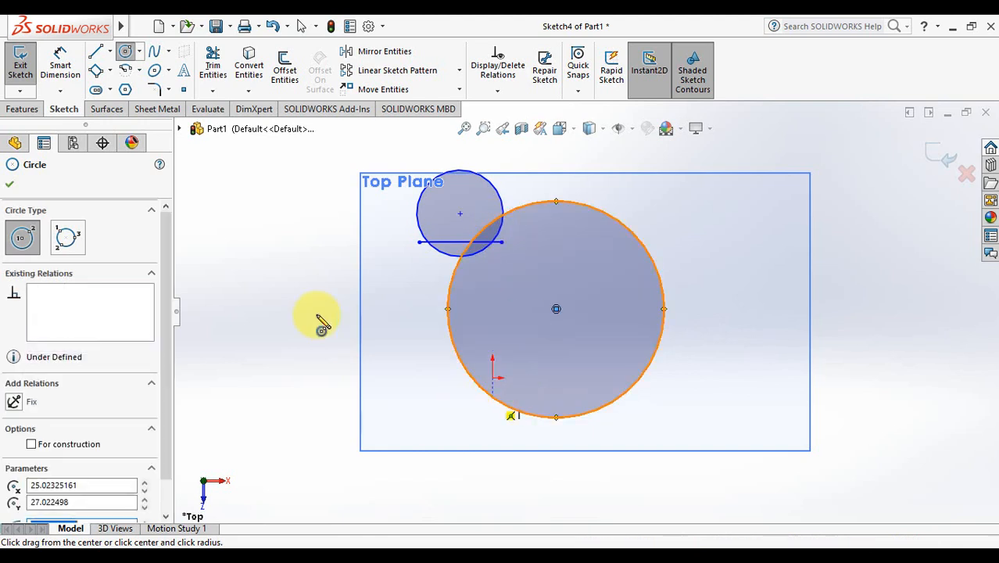
Step: Power-trim the overlapping arcs and leftover line into one merged outline
{"action": "left_click", "coordinate": [211, 62]}
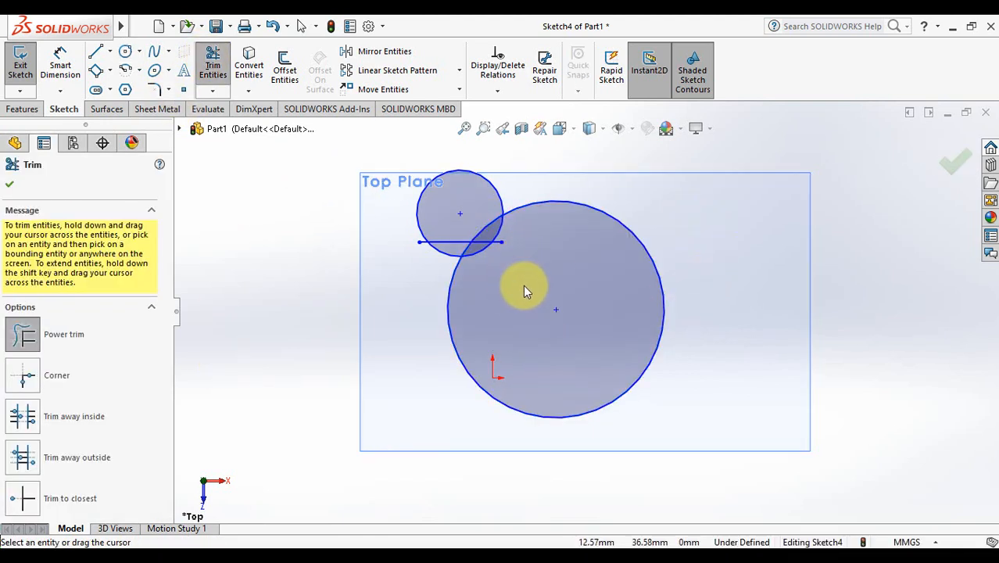
{"action": "mouse_move", "coordinate": [547, 247]}
{"action": "left_mouse_down"}
{"action": "mouse_move", "coordinate": [486, 224]}
{"action": "mouse_move", "coordinate": [480, 270]}
{"action": "mouse_move", "coordinate": [497, 248]}
{"action": "mouse_move", "coordinate": [426, 258]}
{"action": "left_mouse_up"}
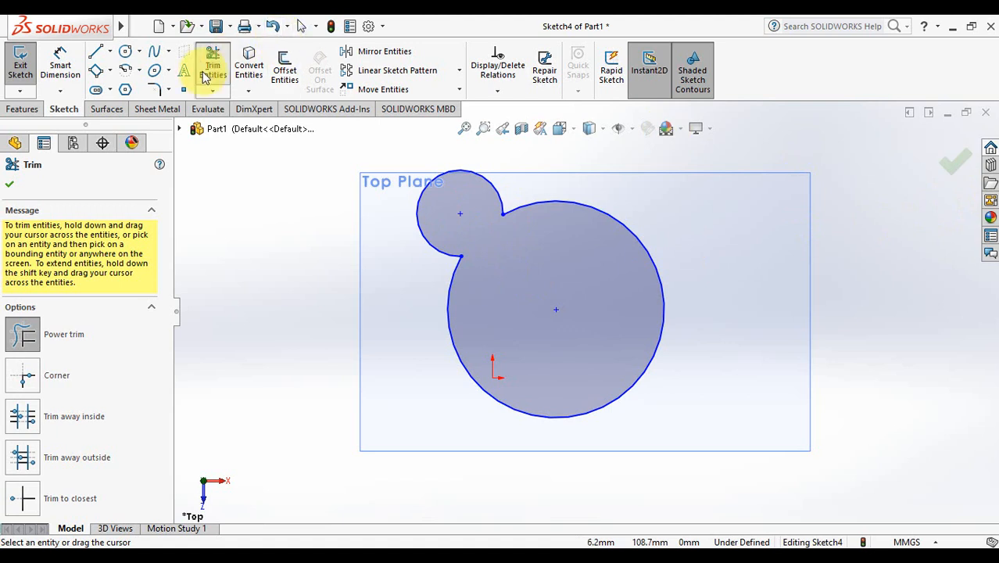
{"action": "left_click", "coordinate": [955, 161]}
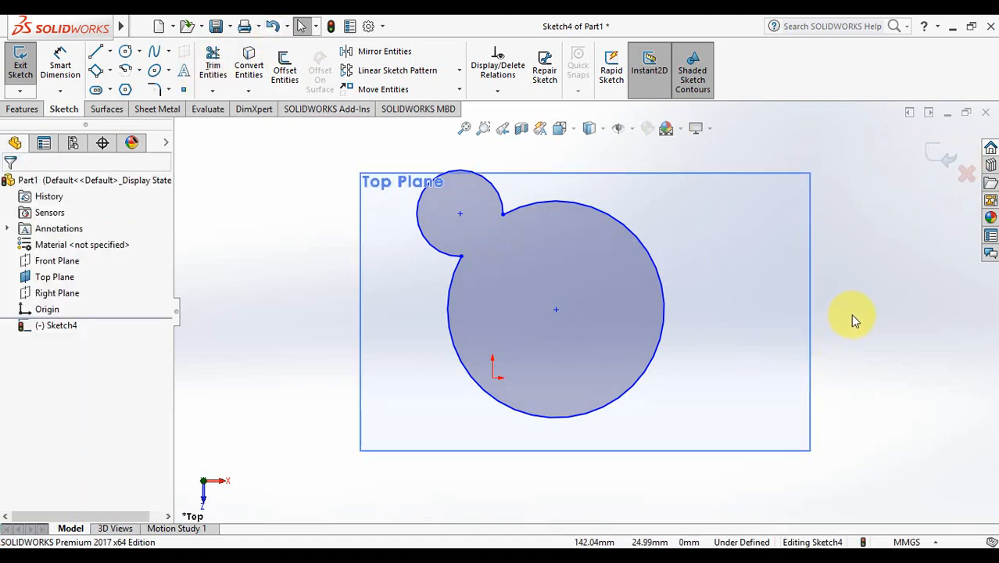
Step: Draw a small tilted square with the 3-point rectangle tool left of the plane
{"action": "left_click", "coordinate": [141, 26]}
{"action": "left_click", "coordinate": [368, 157]}
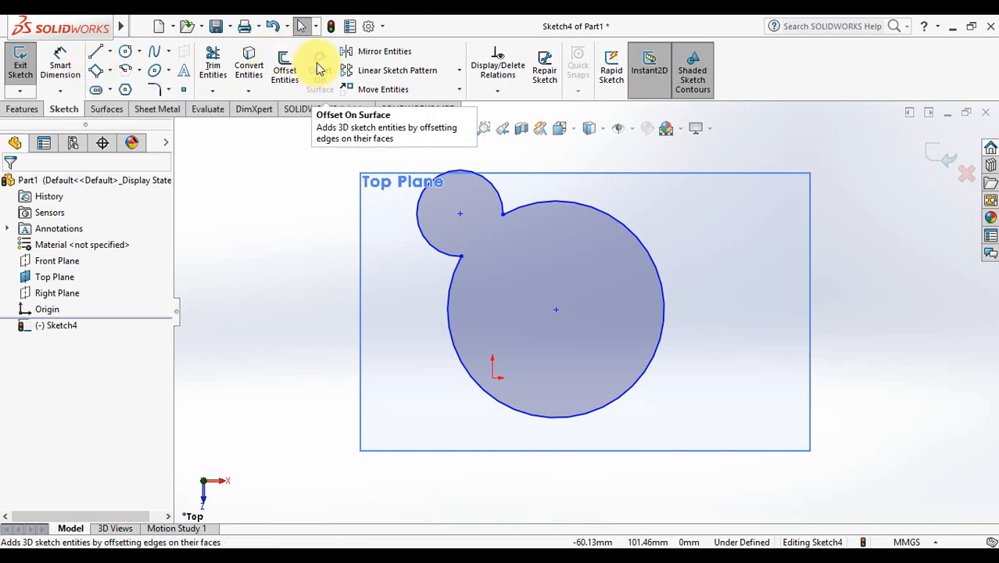
{"action": "left_click", "coordinate": [99, 73]}
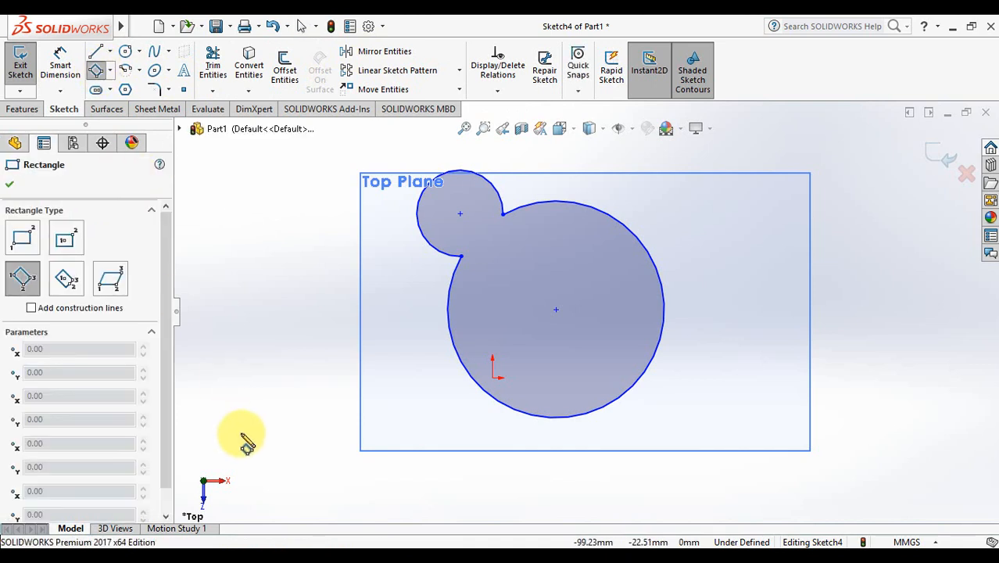
{"action": "left_click", "coordinate": [221, 217]}
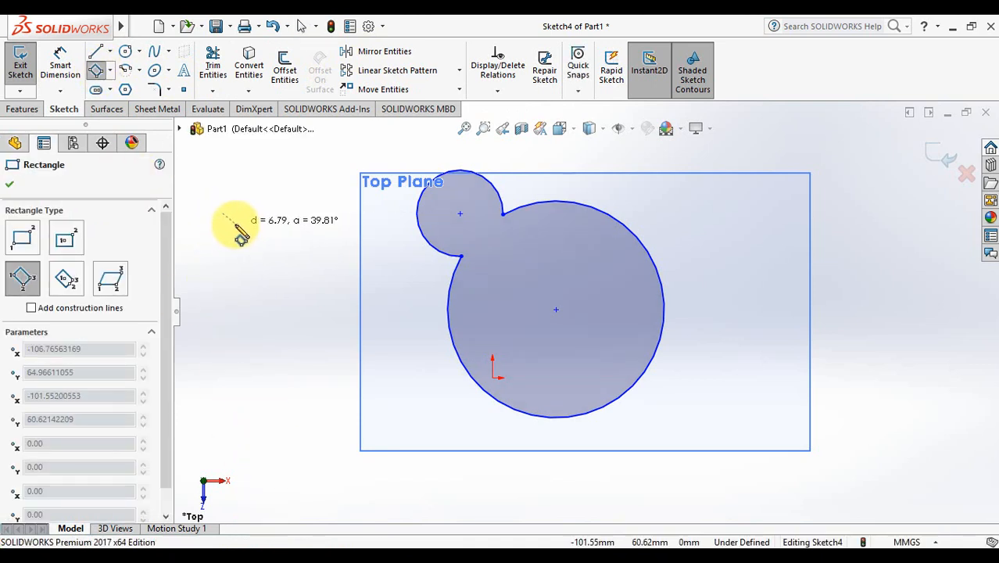
{"action": "left_click", "coordinate": [233, 229]}
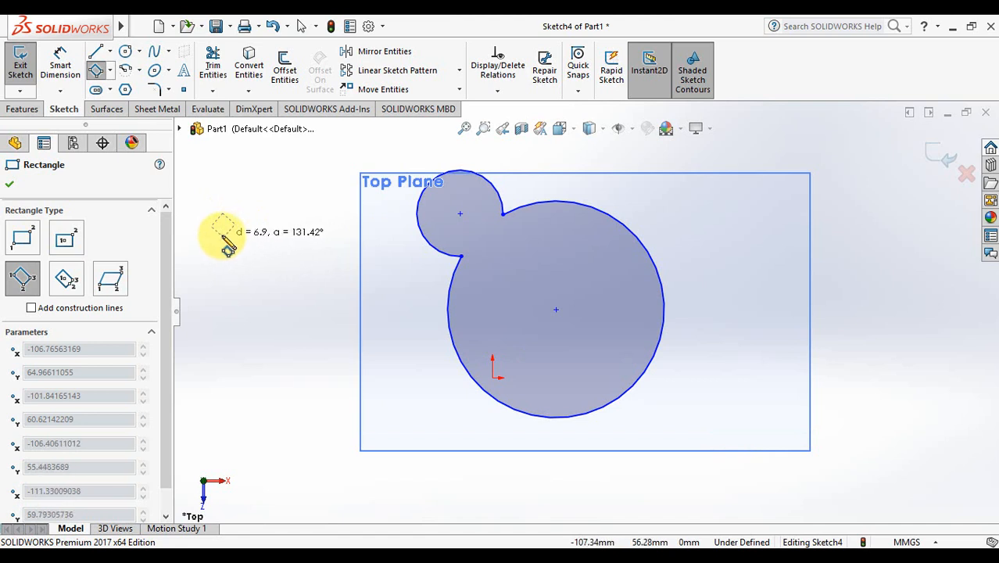
{"action": "left_click", "coordinate": [225, 237]}
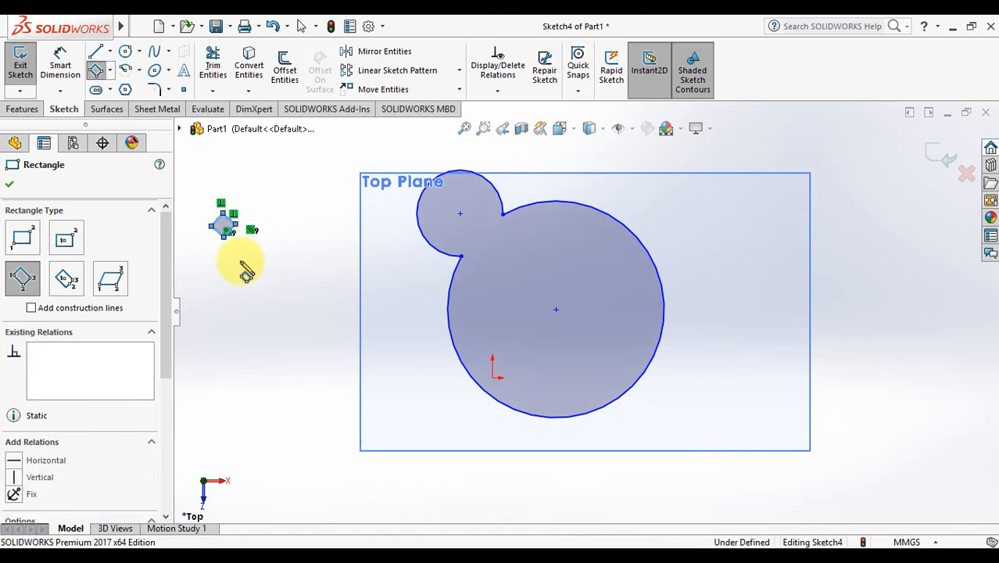
Step: Draw a vertical line just right of the tilted square
{"action": "left_click", "coordinate": [95, 53]}
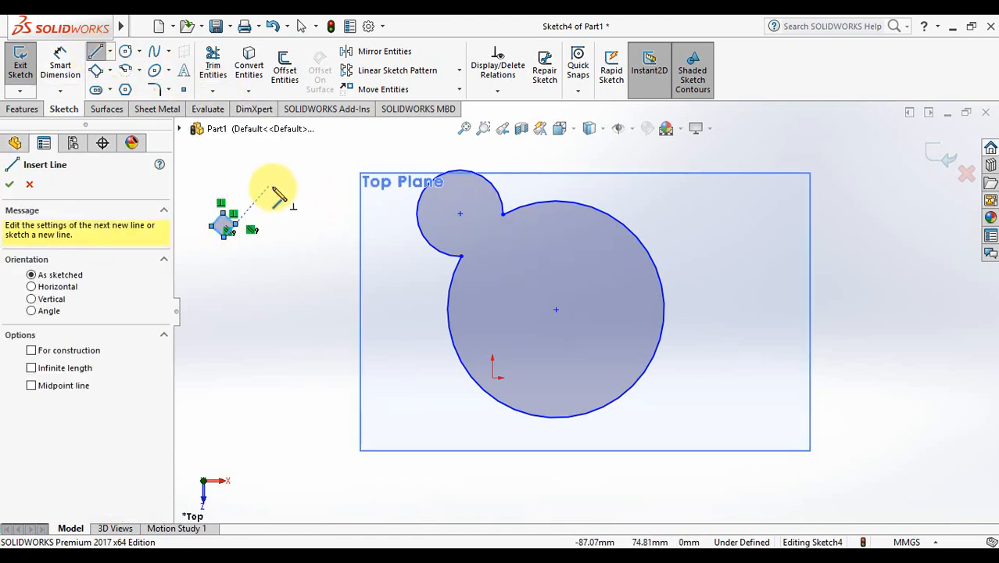
{"action": "left_click", "coordinate": [267, 177]}
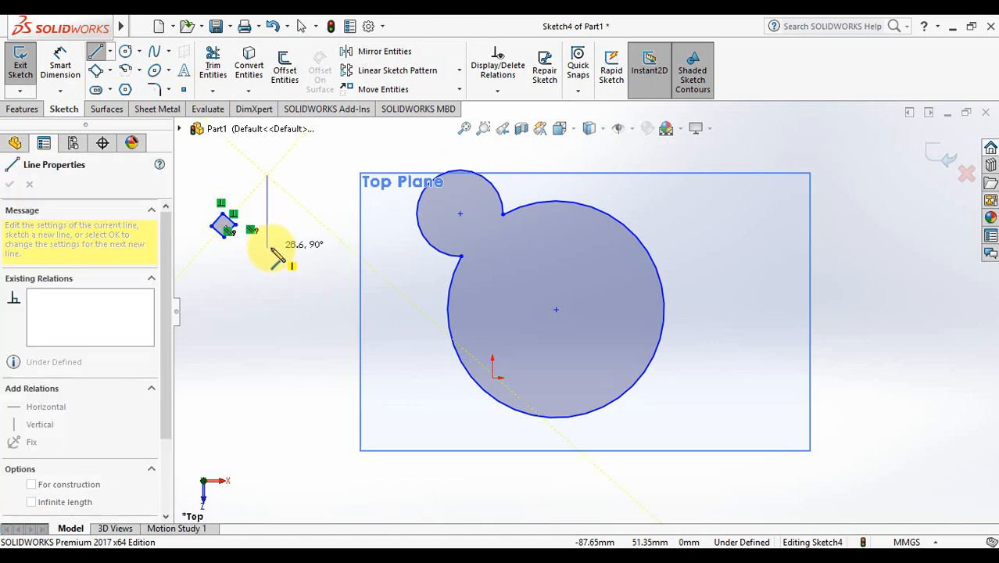
{"action": "left_click", "coordinate": [267, 256]}
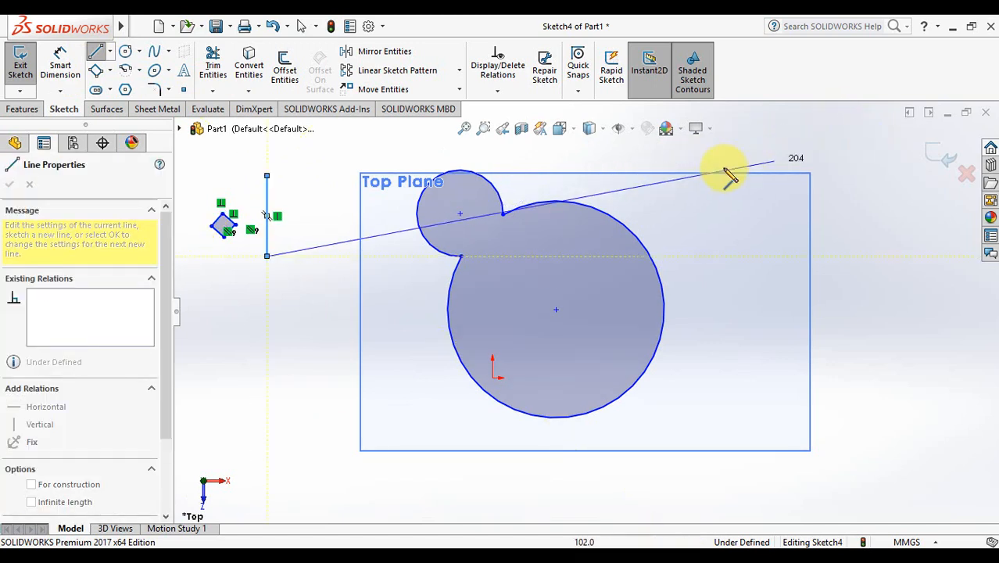
{"action": "key", "text": "Escape"}
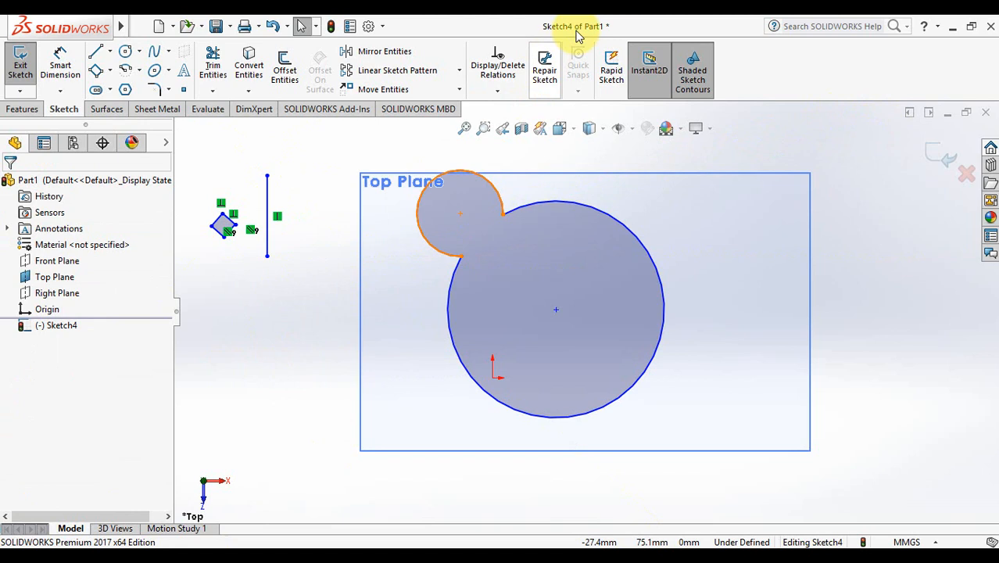
Step: Mirror the tilted square's four lines about the vertical line, keeping the original
{"action": "left_click", "coordinate": [408, 51]}
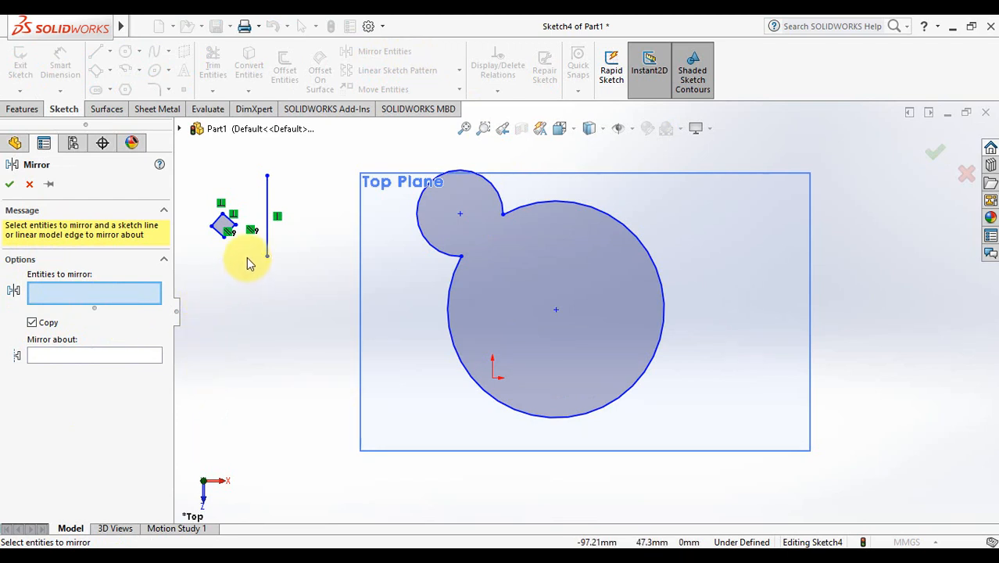
{"action": "left_click_drag", "start_coordinate": [246, 257], "coordinate": [200, 201]}
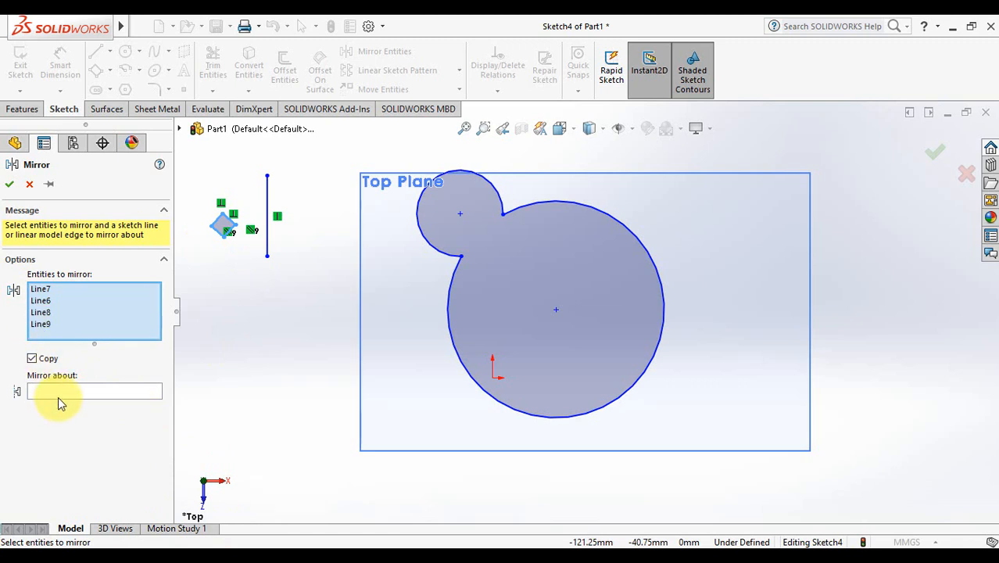
{"action": "left_click", "coordinate": [83, 391]}
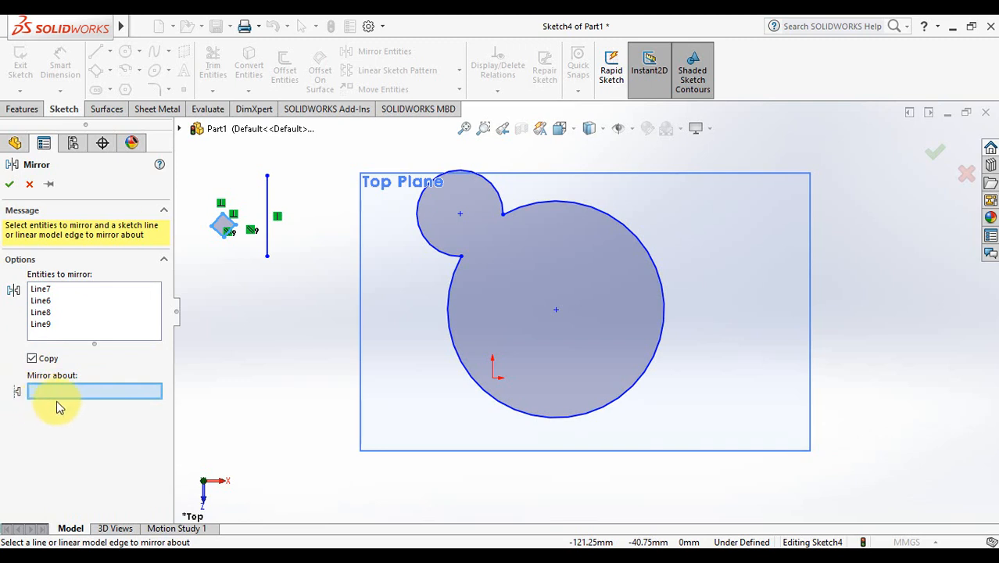
{"action": "left_click", "coordinate": [267, 236]}
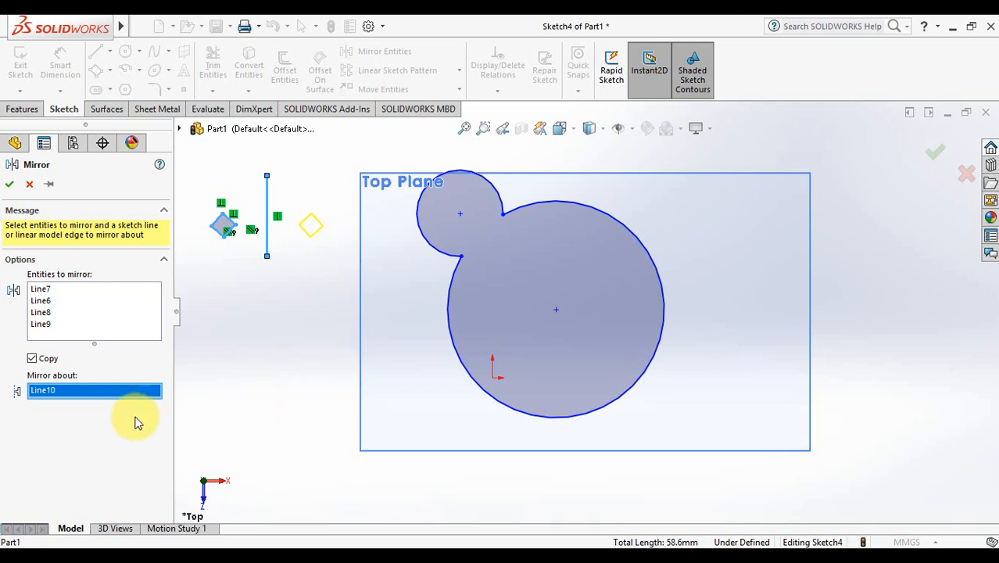
{"action": "left_click", "coordinate": [10, 187]}
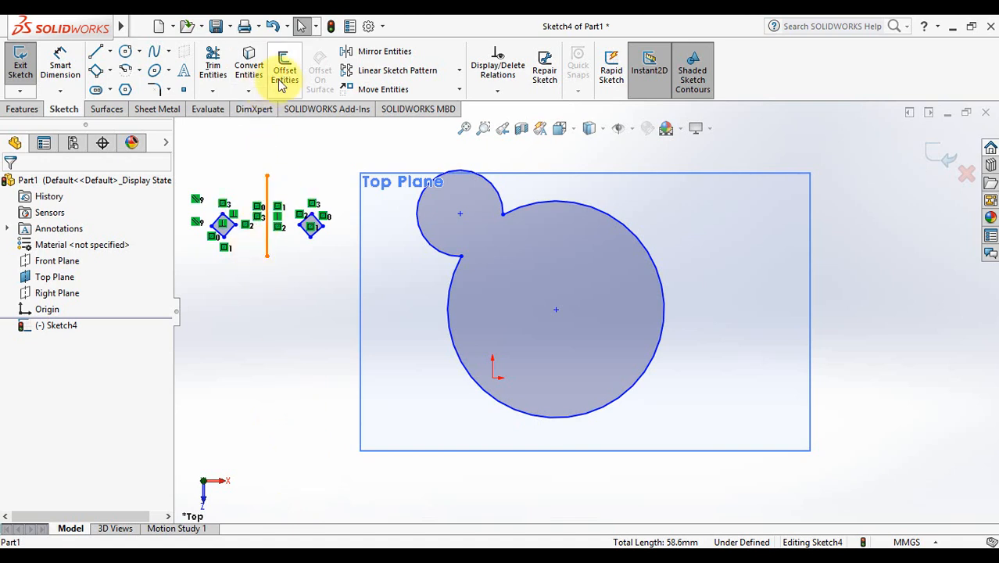
Step: Draw a circle of radius 24.33 below the squares and begin offsetting it
{"action": "left_click", "coordinate": [125, 55]}
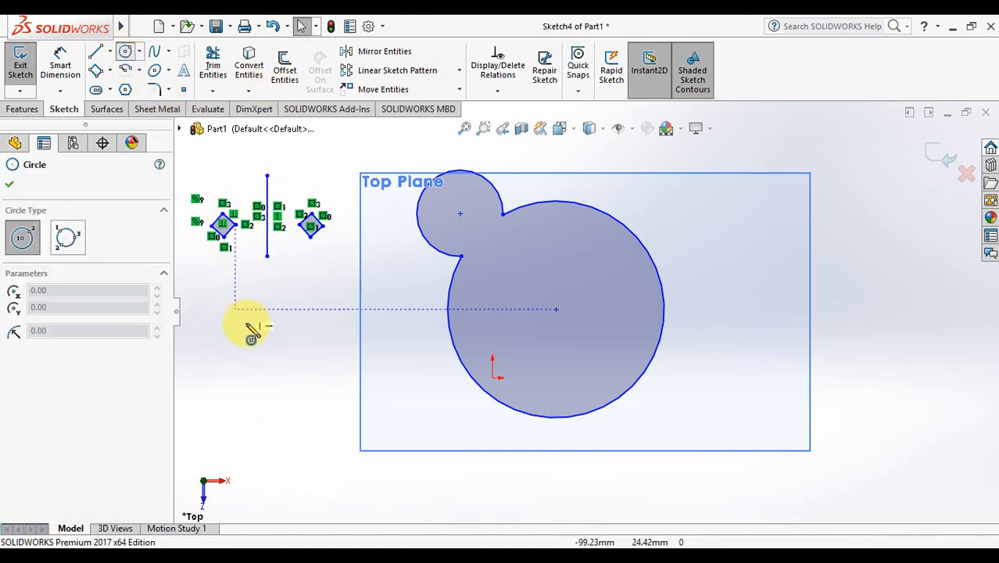
{"action": "mouse_move", "coordinate": [274, 364]}
{"action": "left_mouse_down"}
{"action": "mouse_move", "coordinate": [294, 404]}
{"action": "mouse_move", "coordinate": [269, 425]}
{"action": "left_mouse_up"}
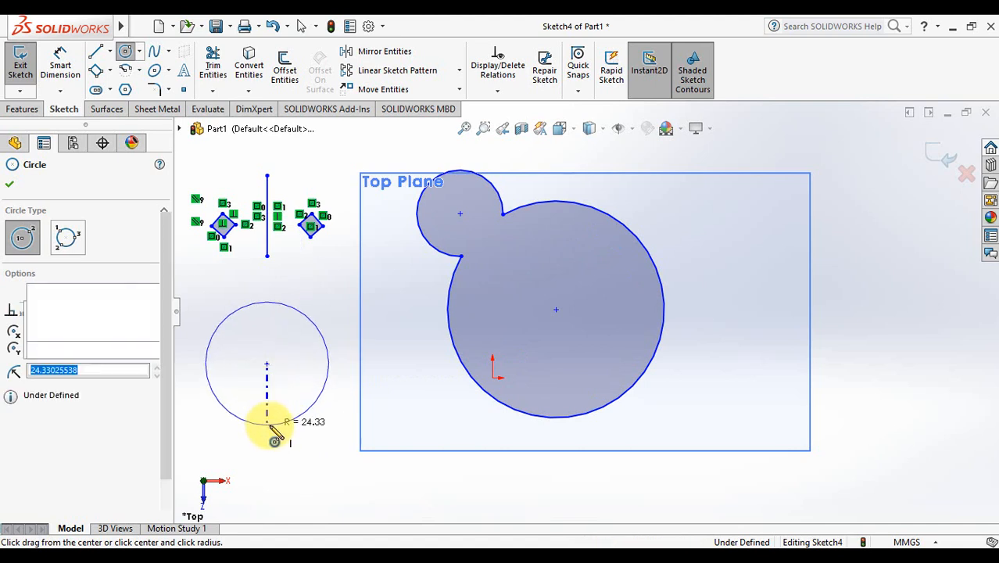
{"action": "key", "text": "Escape"}
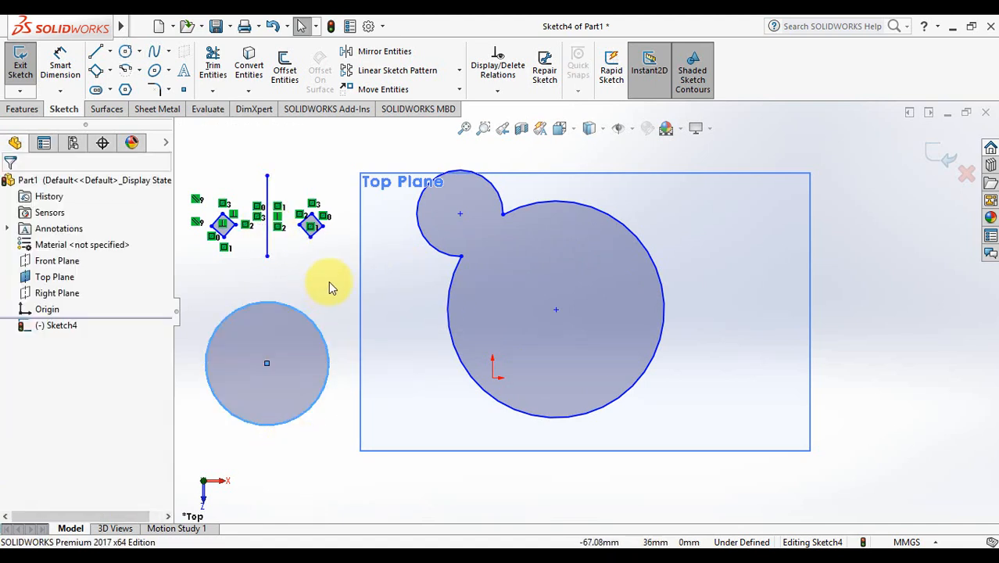
{"action": "left_click", "coordinate": [286, 62]}
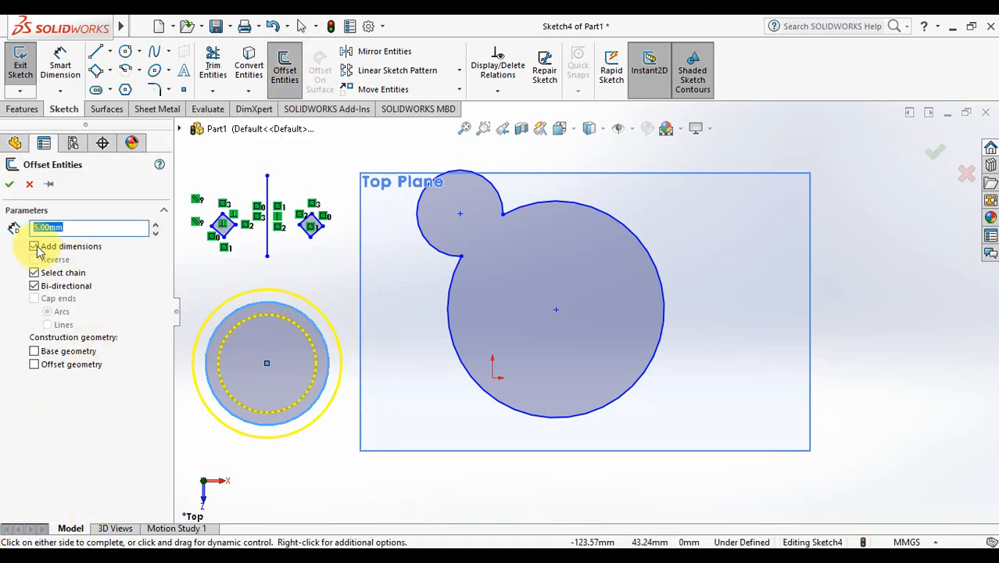
Step: Make the offset one-directional and set its distance to 5 mm
{"action": "left_click", "coordinate": [34, 286]}
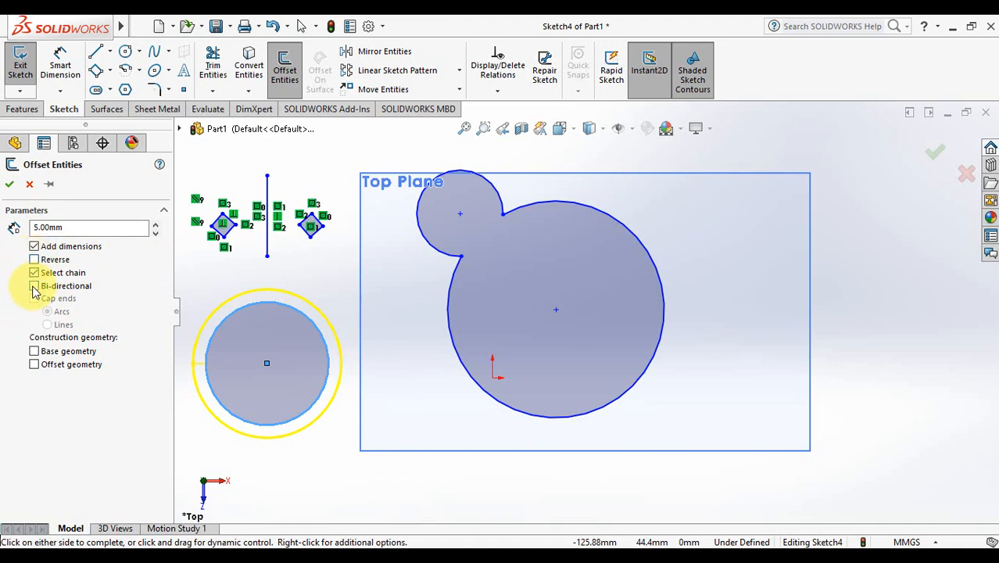
{"action": "left_click", "coordinate": [156, 224]}
{"action": "left_click", "coordinate": [156, 224]}
{"action": "left_click", "coordinate": [155, 223]}
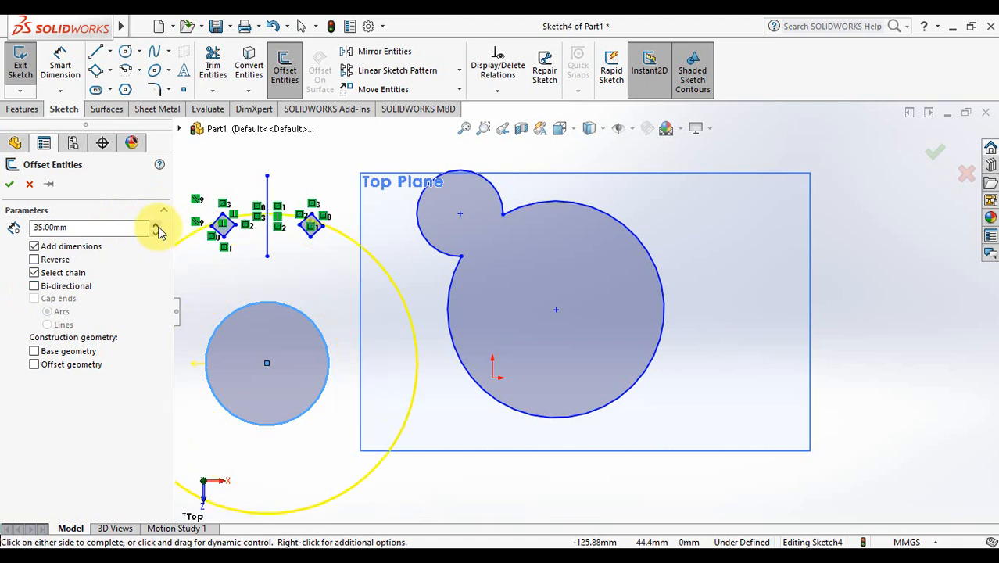
{"action": "left_click", "coordinate": [155, 224]}
{"action": "left_click", "coordinate": [155, 223]}
{"action": "left_click", "coordinate": [155, 224]}
{"action": "left_click", "coordinate": [156, 224]}
{"action": "left_click", "coordinate": [155, 223]}
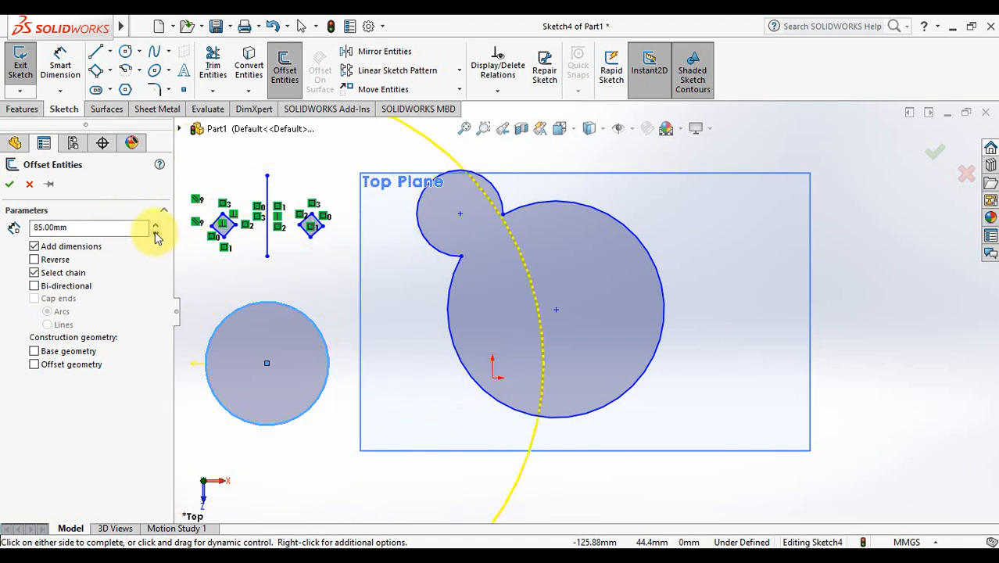
{"action": "left_click", "coordinate": [156, 235]}
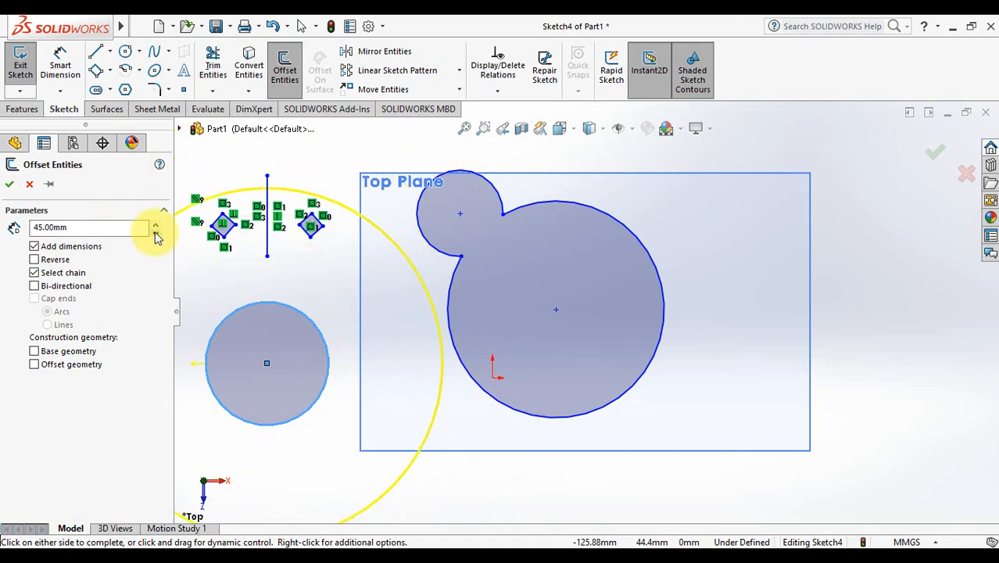
{"action": "double_click", "coordinate": [43, 227]}
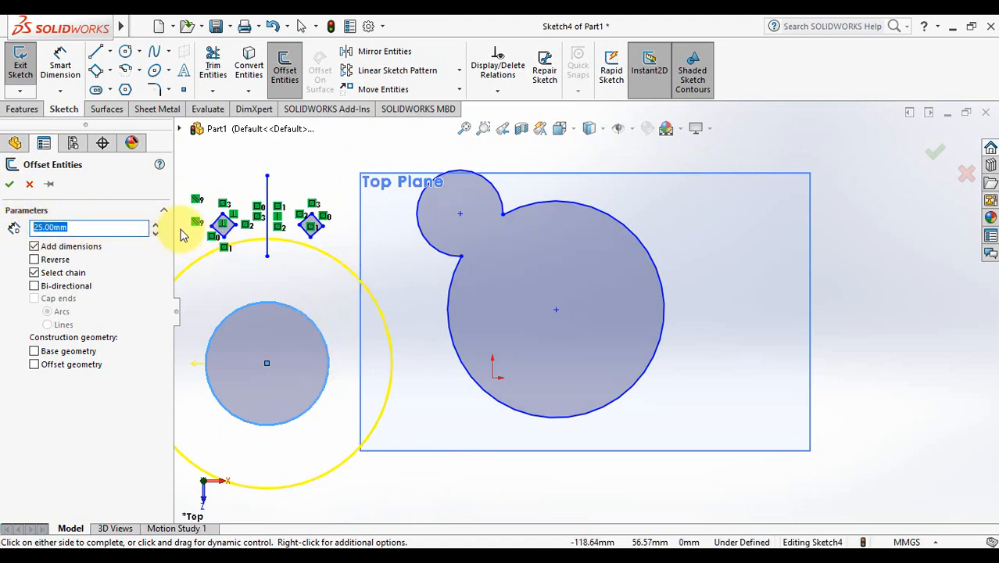
{"action": "left_click", "coordinate": [157, 233]}
{"action": "left_click", "coordinate": [156, 233]}
{"action": "left_click", "coordinate": [158, 234]}
{"action": "left_click", "coordinate": [156, 225]}
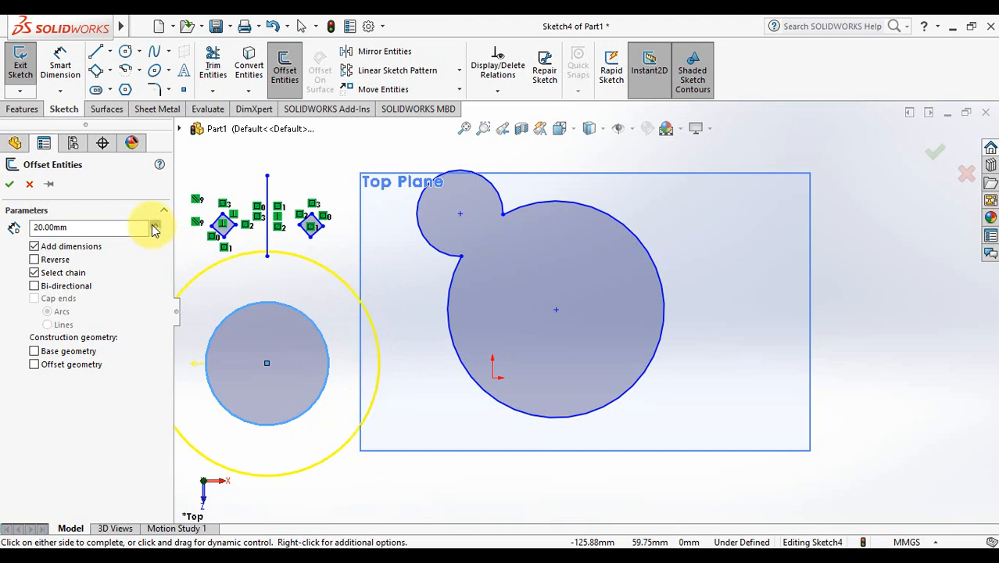
{"action": "type", "text": "5"}
{"action": "key", "text": "Return"}
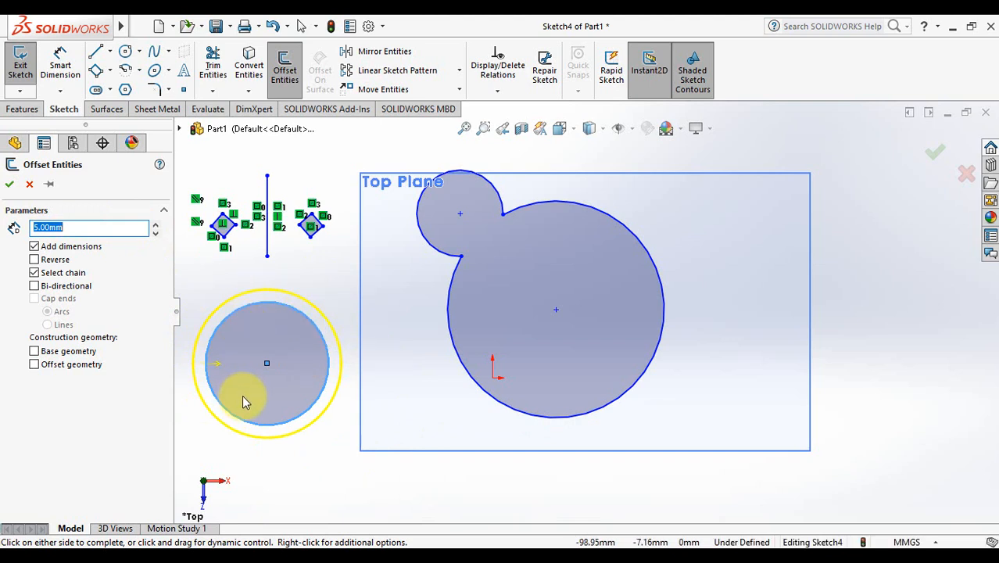
Step: Reverse the offset to the inside, keeping it single-directional
{"action": "left_click", "coordinate": [35, 260]}
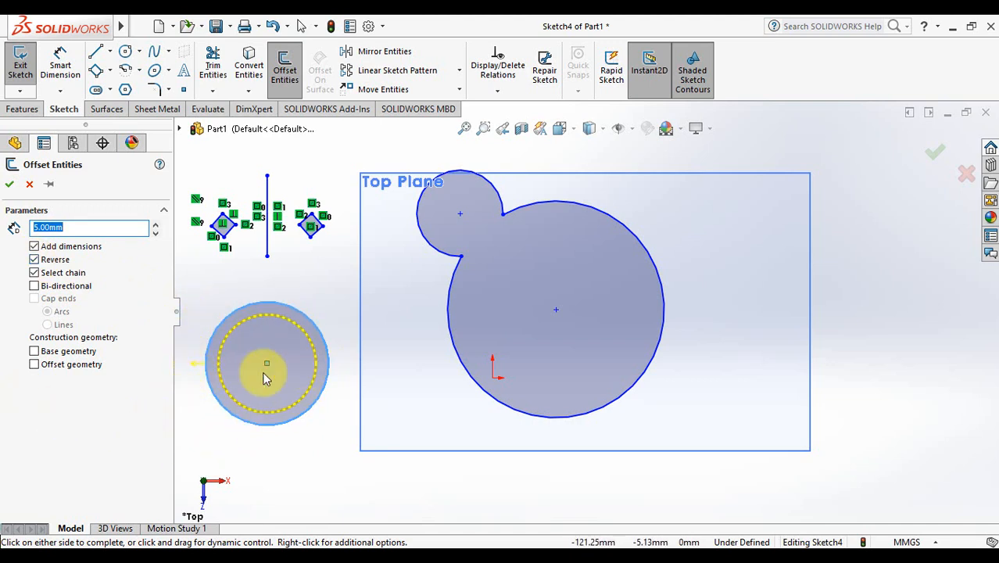
{"action": "left_click", "coordinate": [34, 287]}
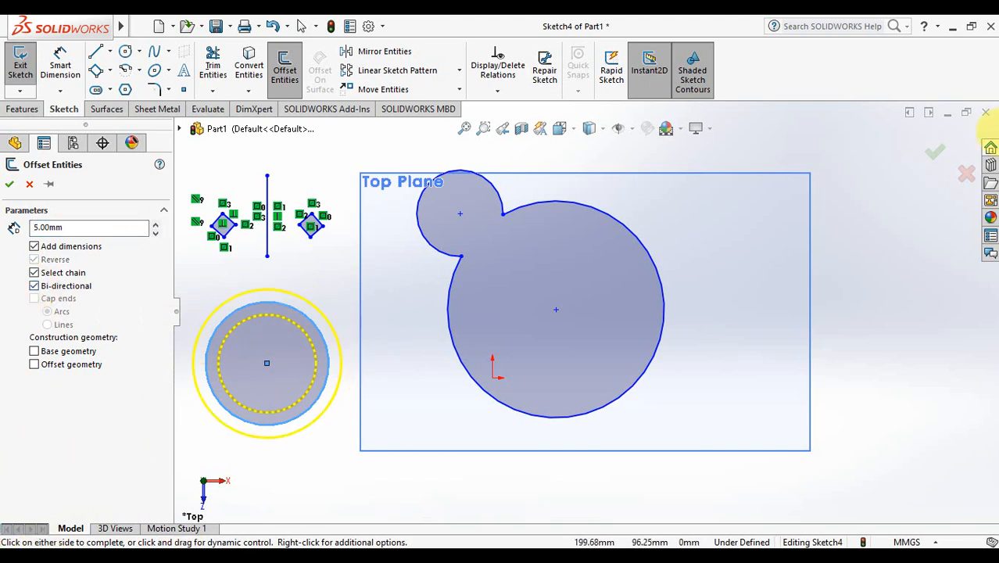
{"action": "left_click", "coordinate": [35, 286]}
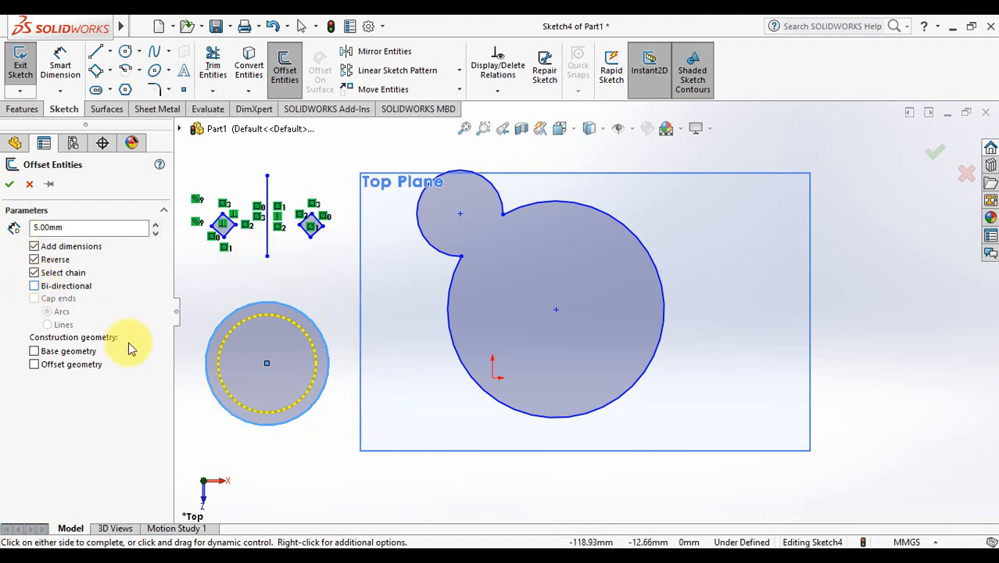
Step: Confirm the 5 mm inner offset circle and fit the whole sketch in view
{"action": "left_click", "coordinate": [11, 185]}
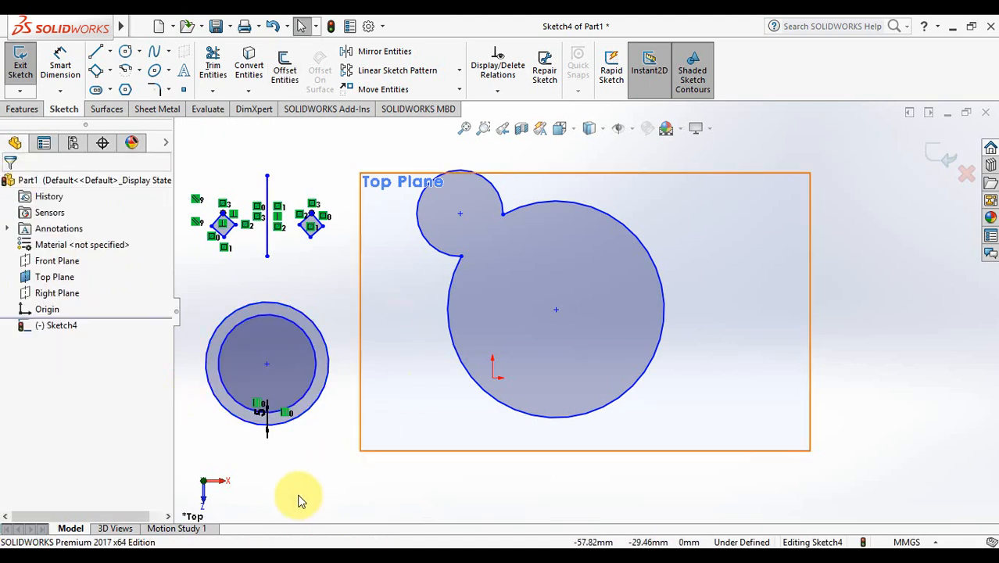
{"action": "left_click", "coordinate": [325, 384]}
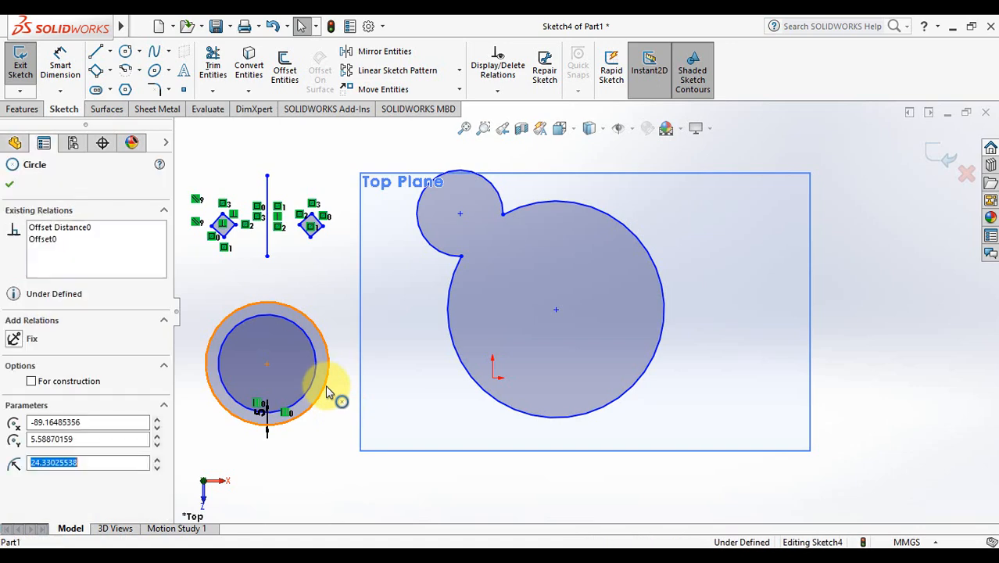
{"action": "left_click", "coordinate": [323, 463]}
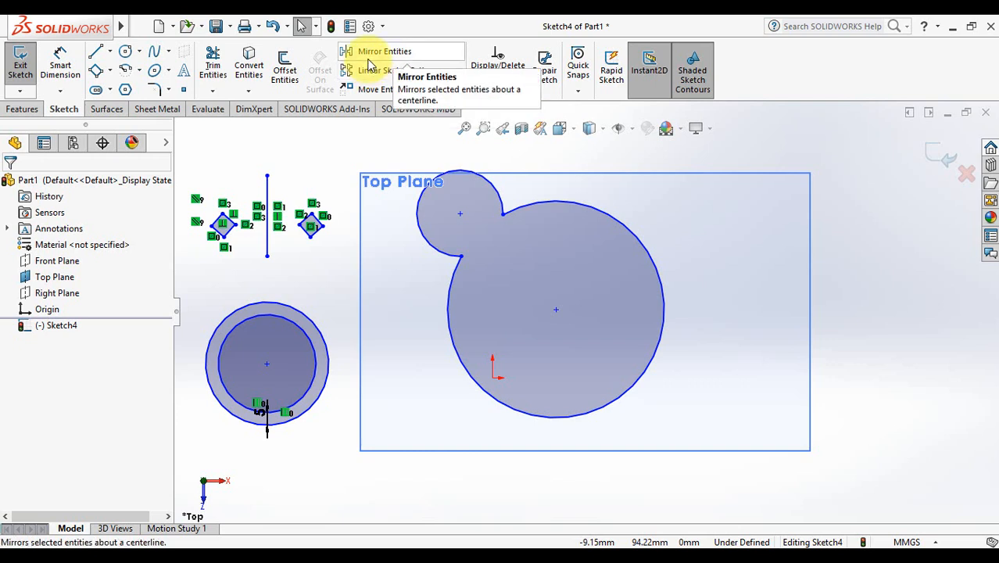
{"action": "left_click", "coordinate": [470, 135]}
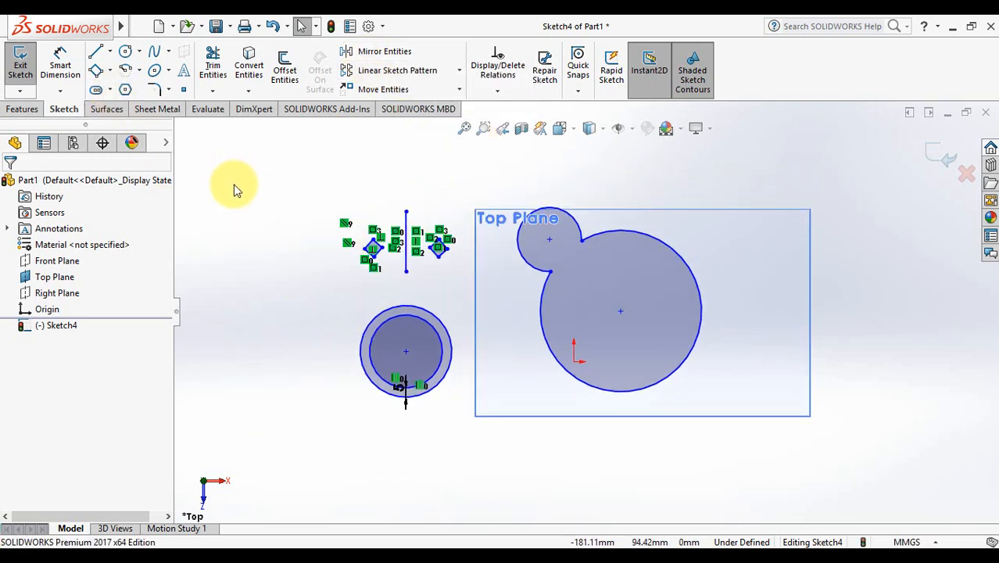
Step: Draw a small tilted square below the Top Plane with the 3-point rectangle tool
{"action": "left_click", "coordinate": [96, 71]}
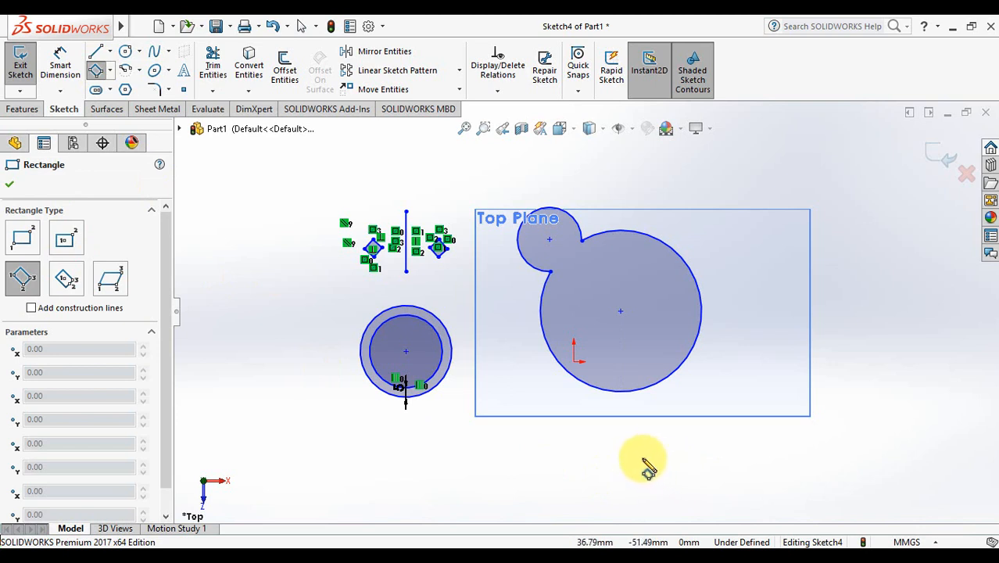
{"action": "left_click", "coordinate": [643, 461]}
{"action": "left_click", "coordinate": [649, 471]}
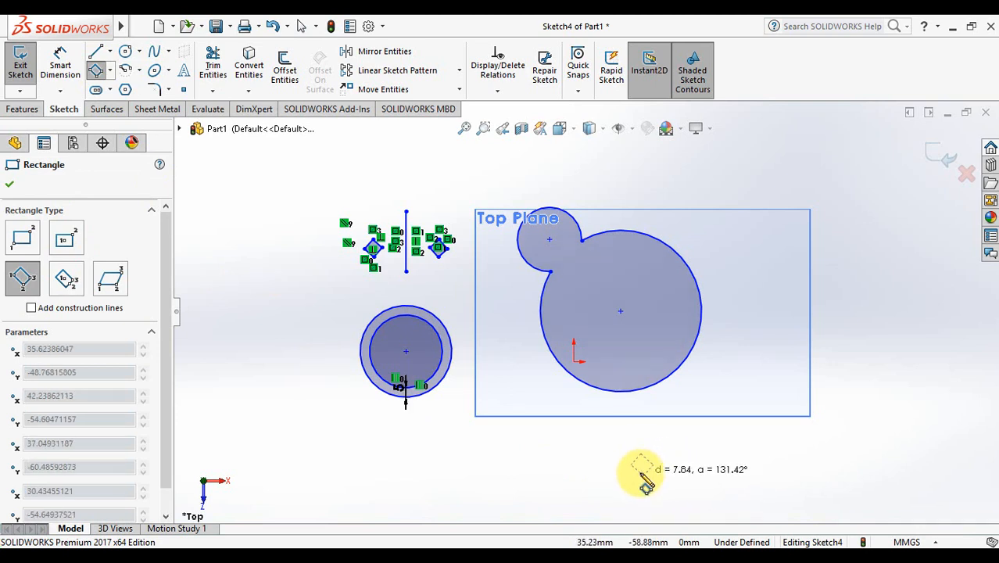
{"action": "left_click", "coordinate": [640, 474]}
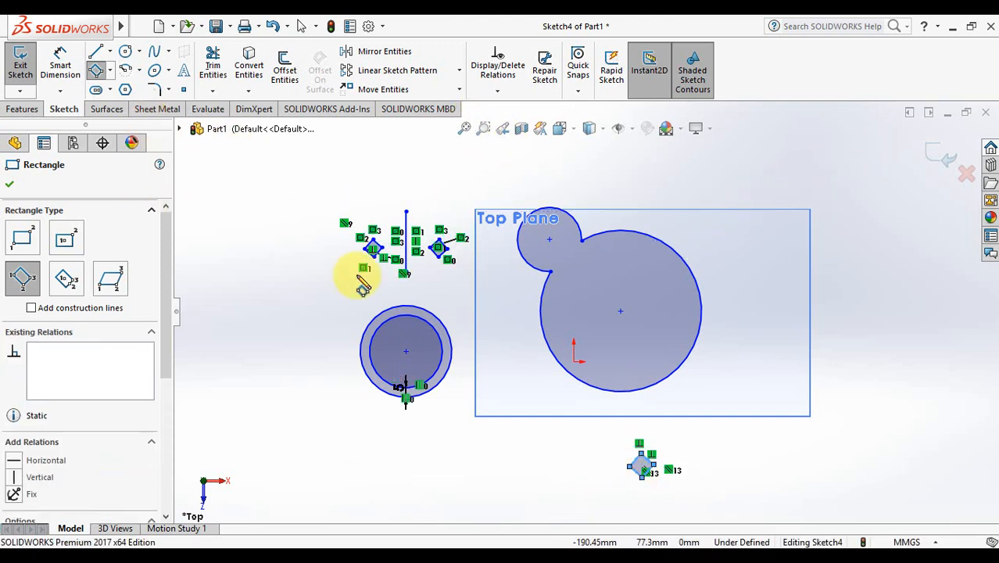
{"action": "key", "text": "Escape"}
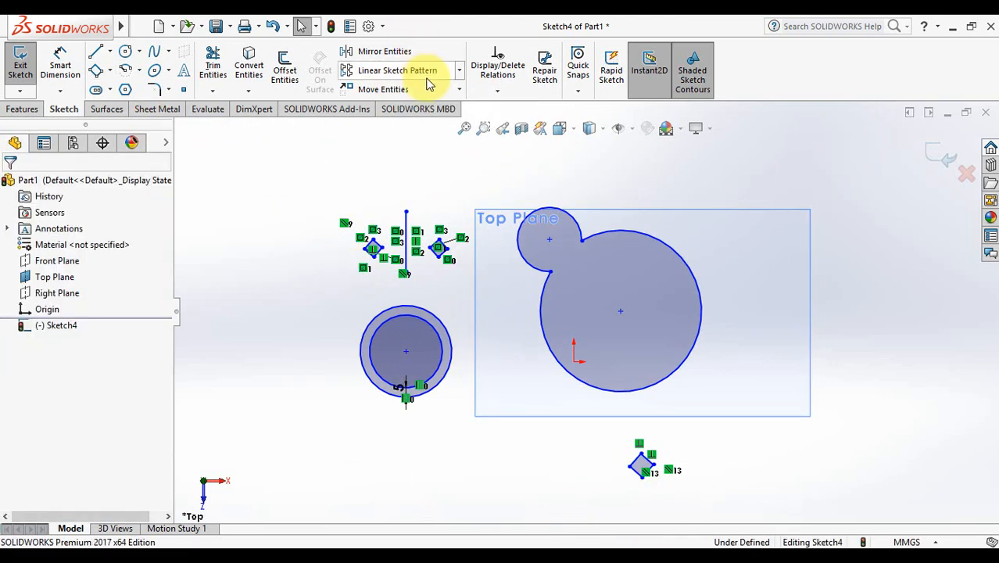
{"action": "left_click", "coordinate": [422, 72]}
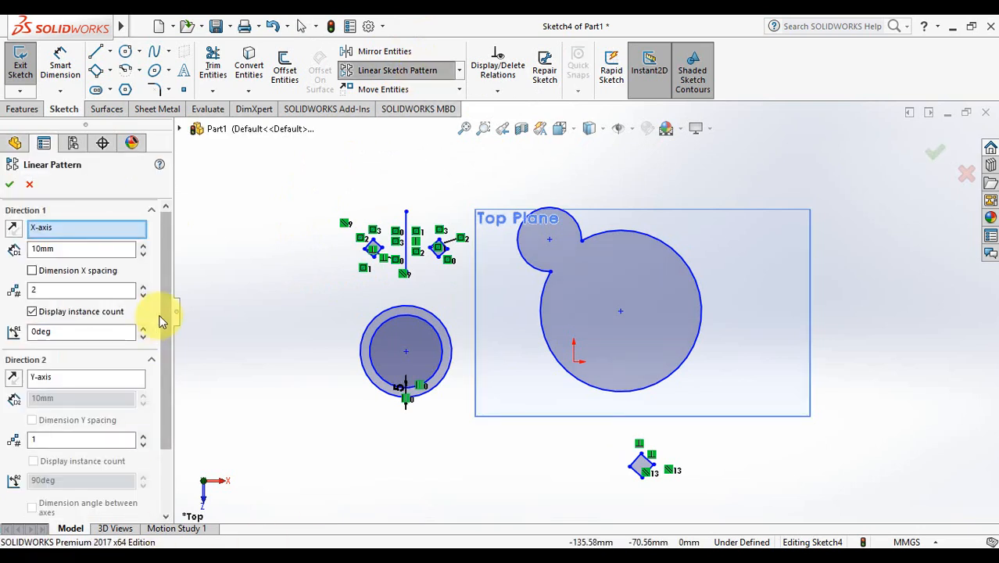
Step: Zoom in on the small tilted square and select its edges for the linear pattern
{"action": "scroll", "coordinate": [165, 422], "scroll_direction": "down", "scroll_amount": 3}
{"action": "left_click_drag", "start_coordinate": [172, 451], "coordinate": [160, 256]}
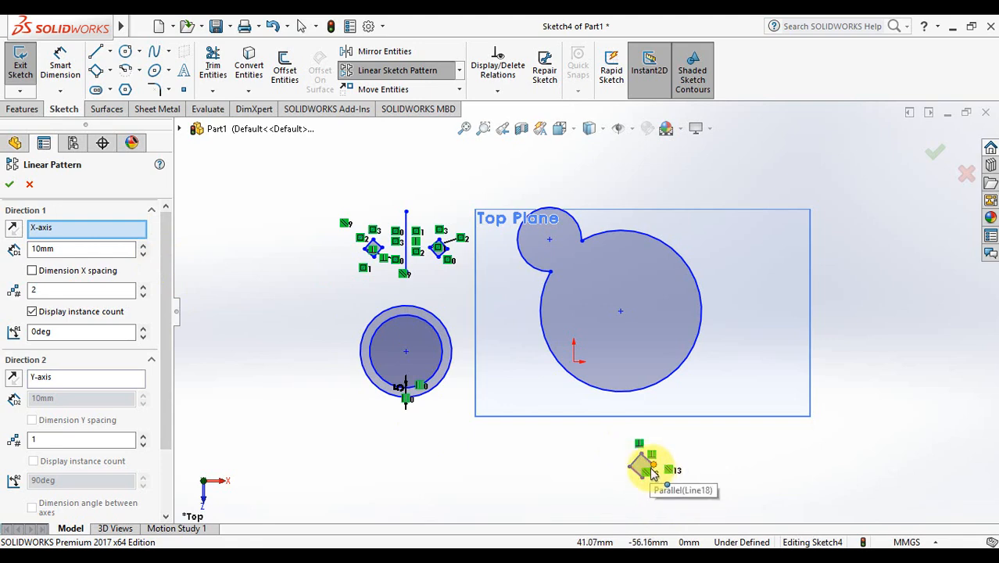
{"action": "left_click", "coordinate": [483, 128]}
{"action": "left_click_drag", "start_coordinate": [518, 391], "coordinate": [715, 501]}
{"action": "key", "text": "Escape"}
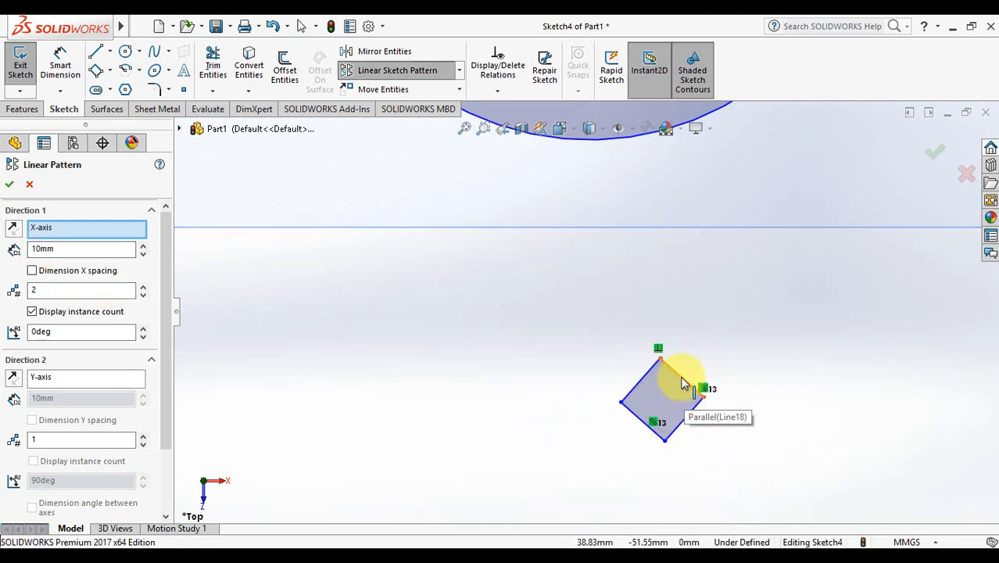
{"action": "left_click", "coordinate": [672, 386]}
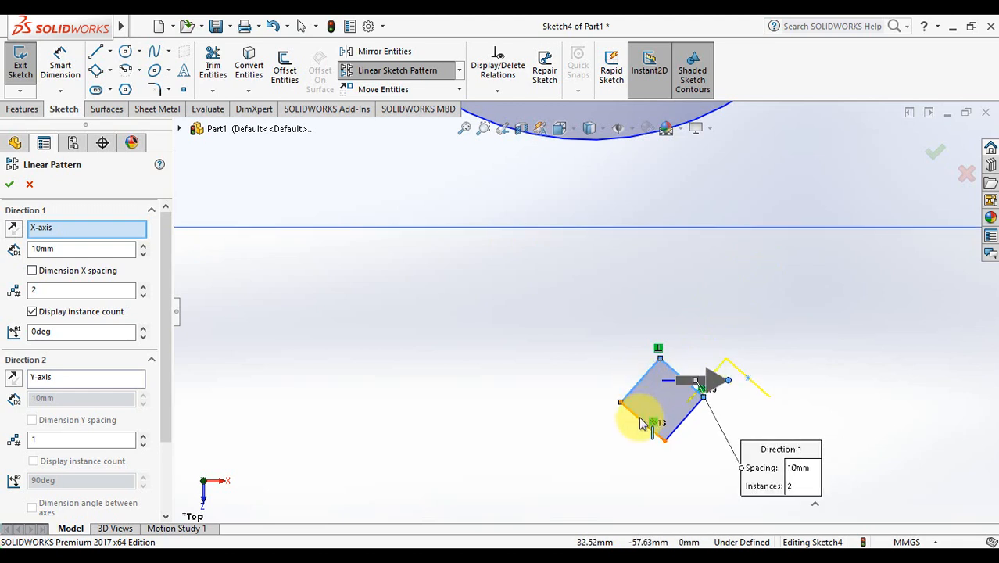
{"action": "left_click", "coordinate": [641, 423]}
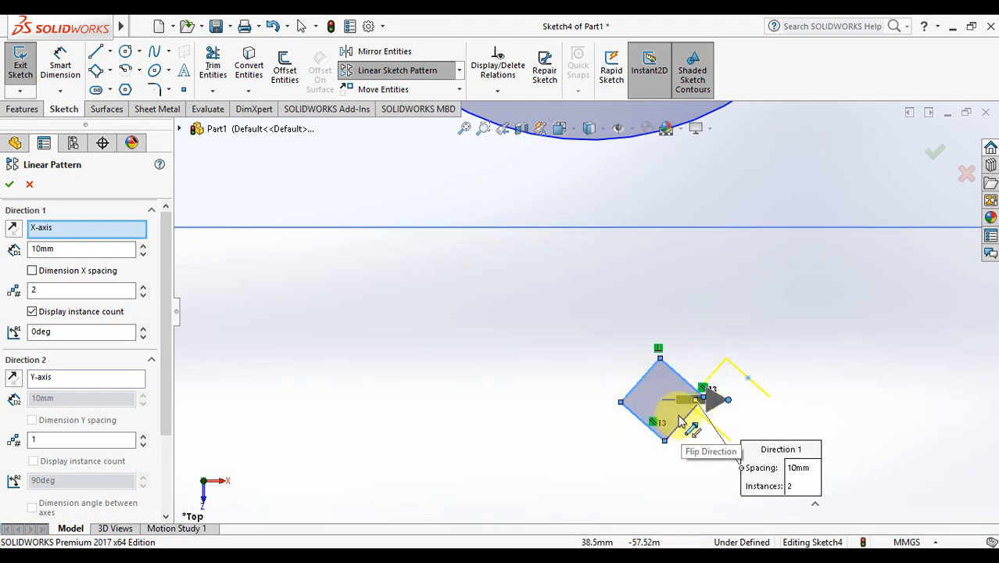
{"action": "left_click", "coordinate": [680, 428]}
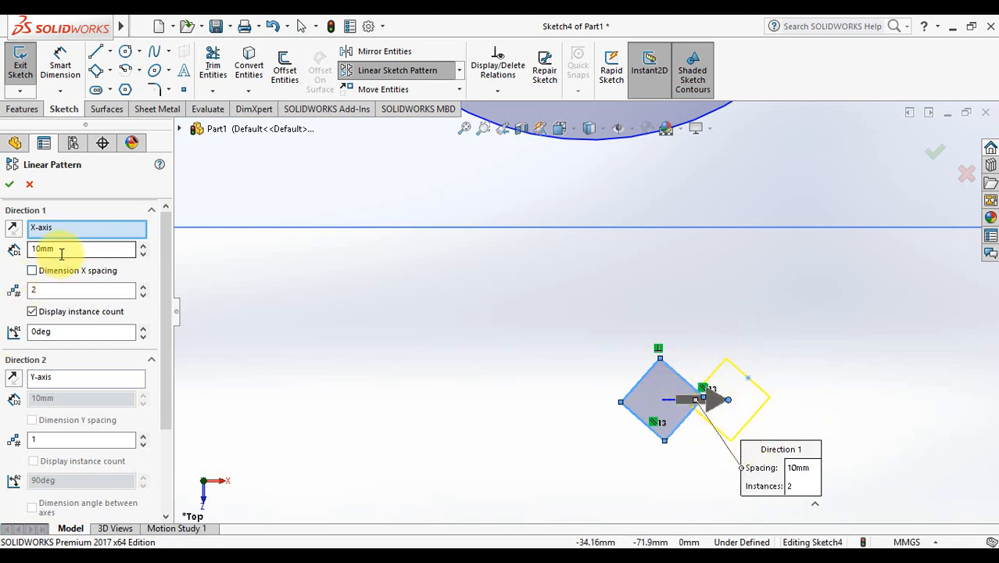
Step: Pattern along the X-axis to the right with 10mm spacing and 5 instances
{"action": "left_click", "coordinate": [13, 231]}
{"action": "left_click", "coordinate": [13, 238]}
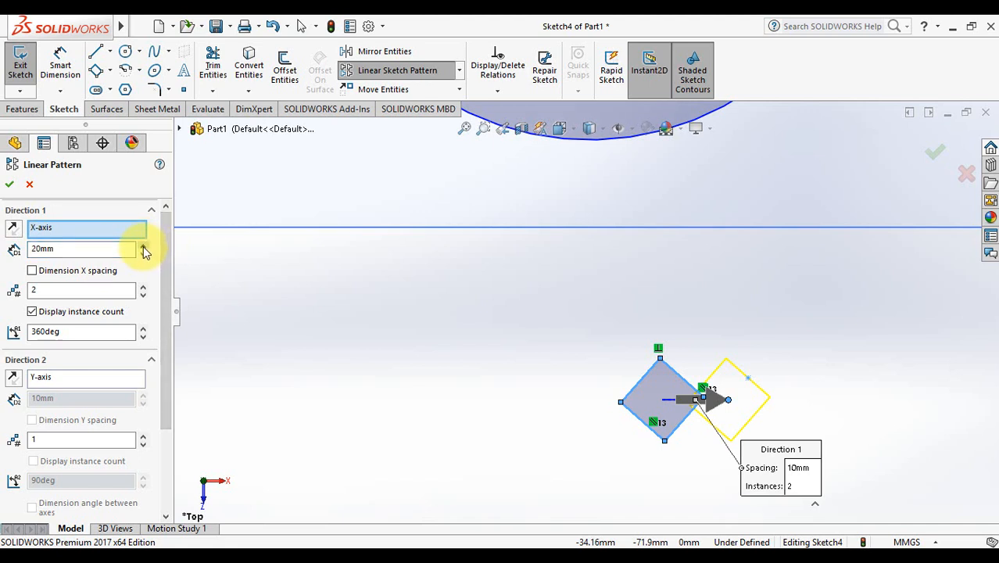
{"action": "left_click", "coordinate": [144, 247]}
{"action": "left_click", "coordinate": [144, 253]}
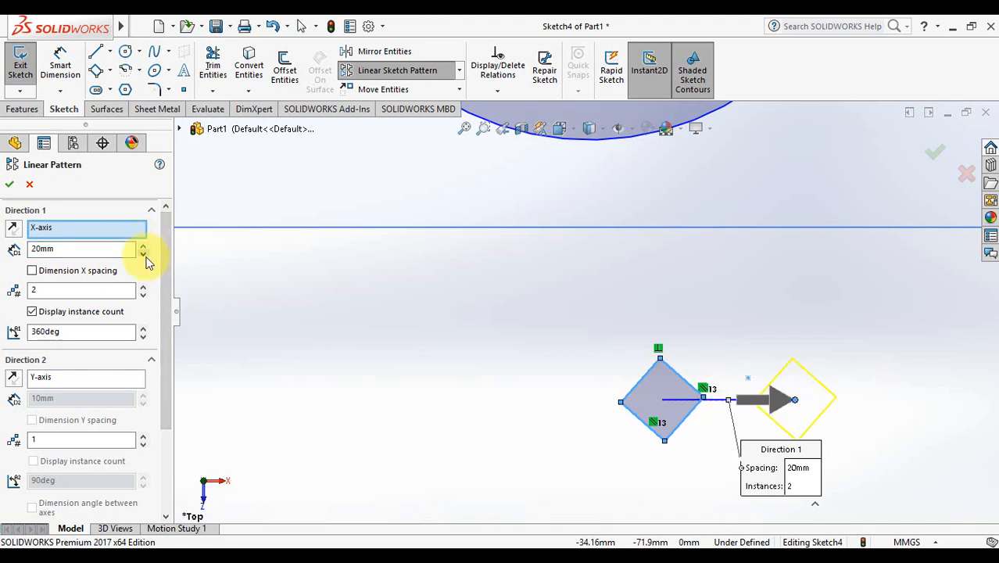
{"action": "left_click", "coordinate": [143, 254]}
{"action": "left_click", "coordinate": [107, 250]}
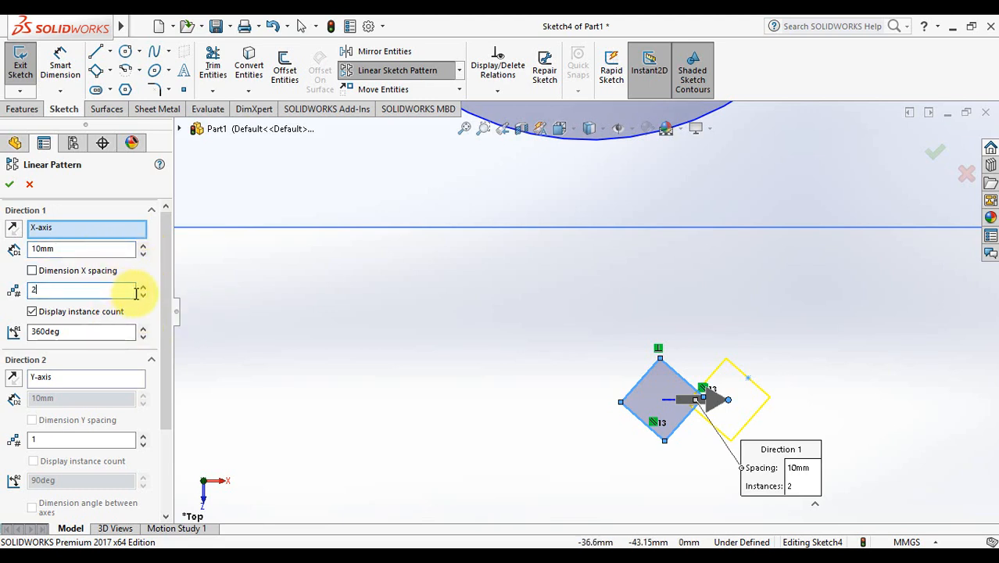
{"action": "left_click", "coordinate": [144, 286]}
{"action": "left_click", "coordinate": [144, 287]}
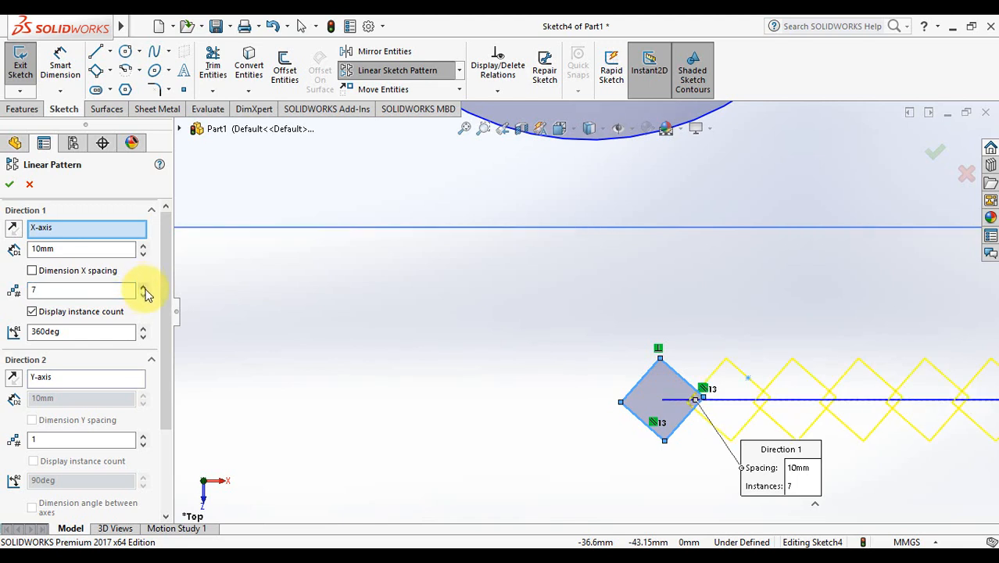
{"action": "left_click", "coordinate": [144, 294]}
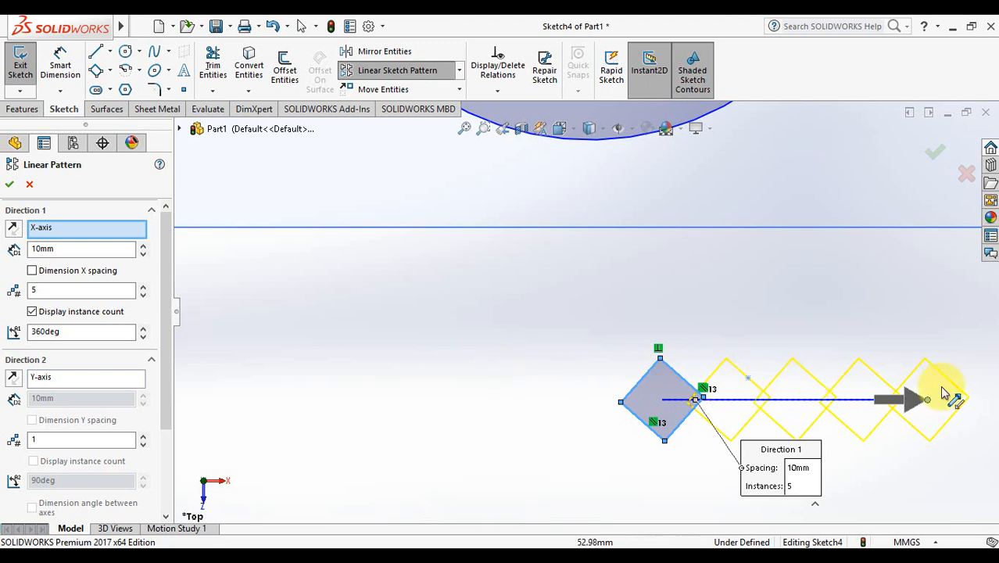
{"action": "left_click_drag", "start_coordinate": [168, 401], "coordinate": [169, 460]}
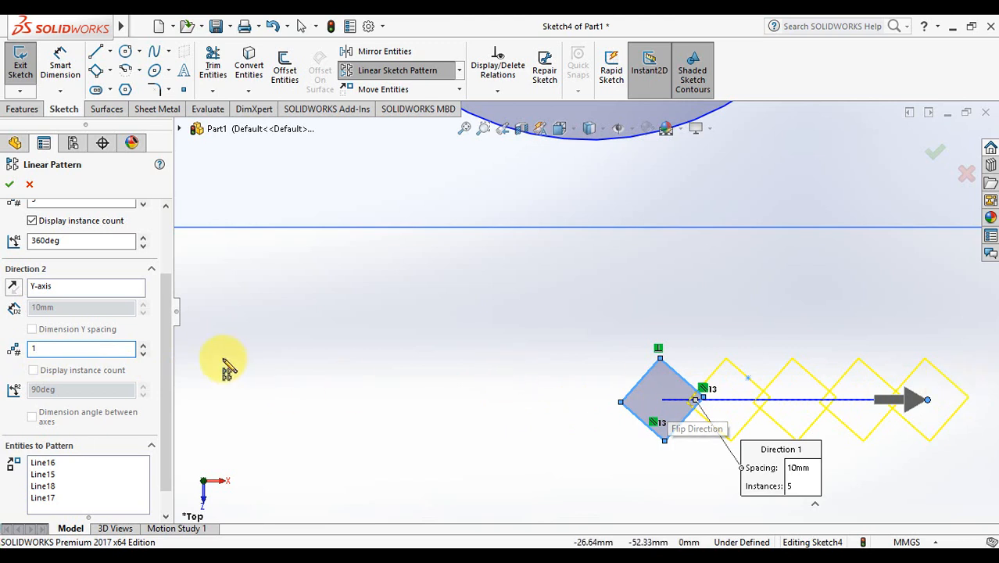
Step: Add rows of copies in Direction 2, running upward along the Y-axis
{"action": "left_click", "coordinate": [144, 345]}
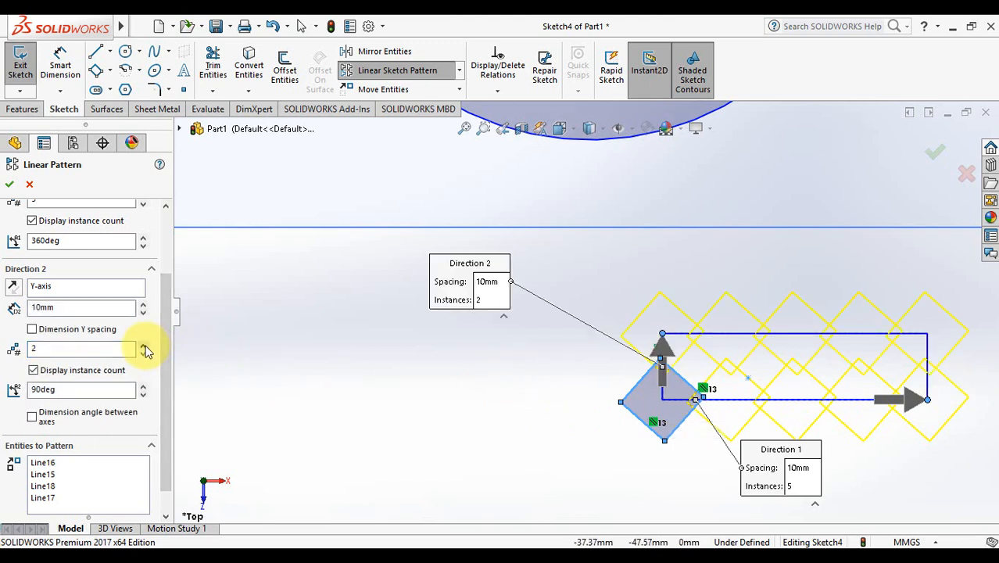
{"action": "left_click", "coordinate": [144, 346]}
{"action": "left_click", "coordinate": [144, 346]}
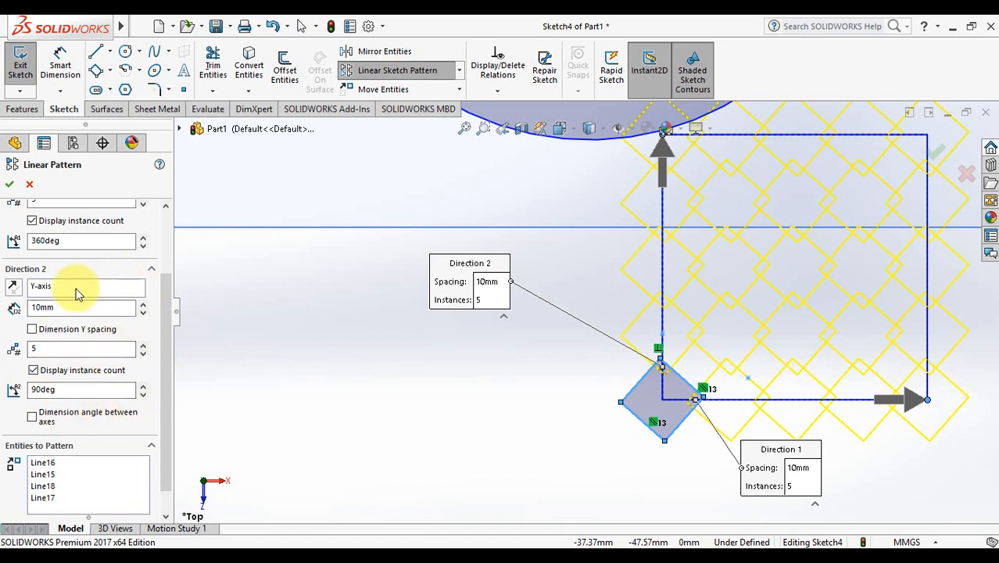
{"action": "left_click", "coordinate": [17, 288]}
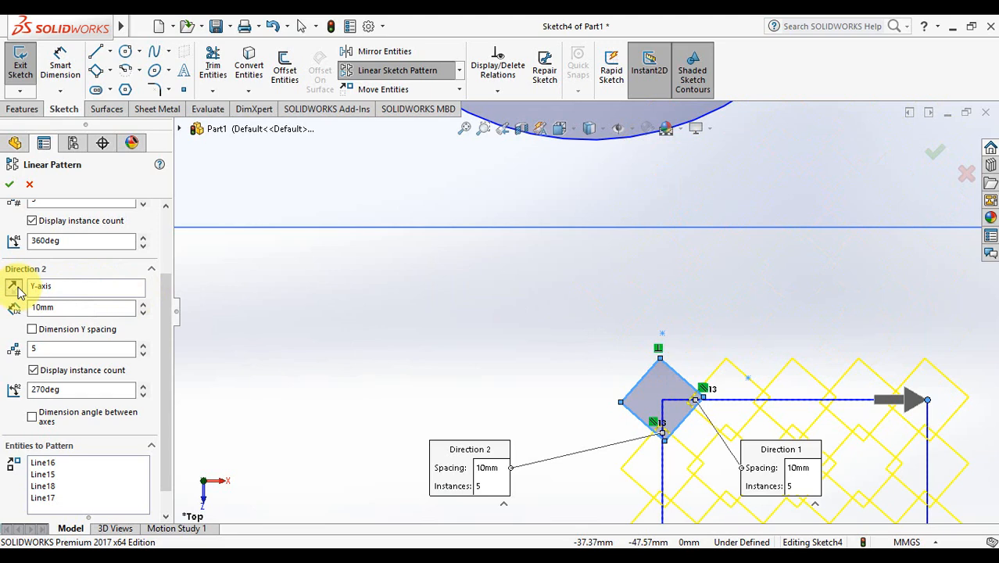
{"action": "left_click", "coordinate": [18, 289]}
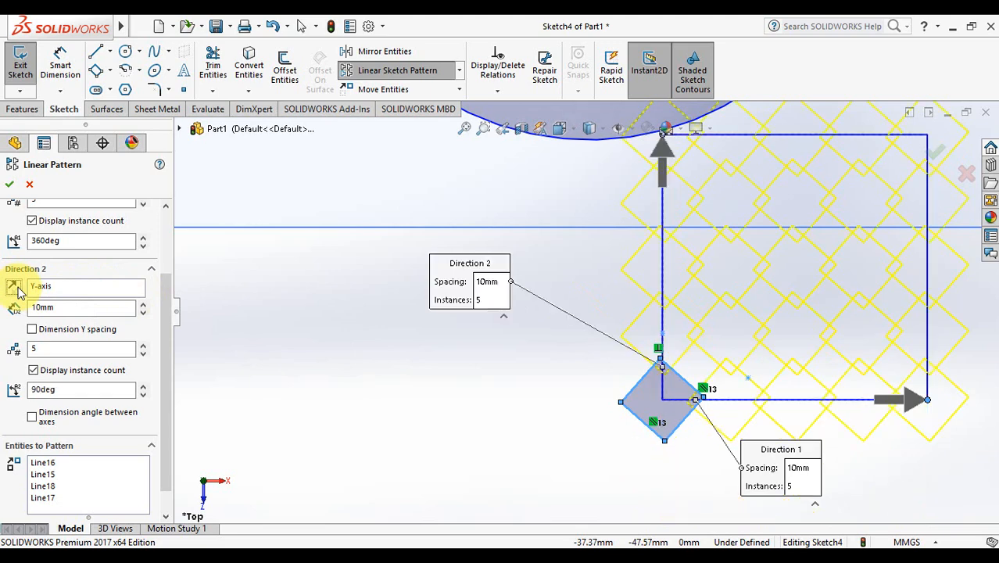
Step: Set the row spacing to 10mm and confirm the 5×5 square grid
{"action": "left_click", "coordinate": [144, 304]}
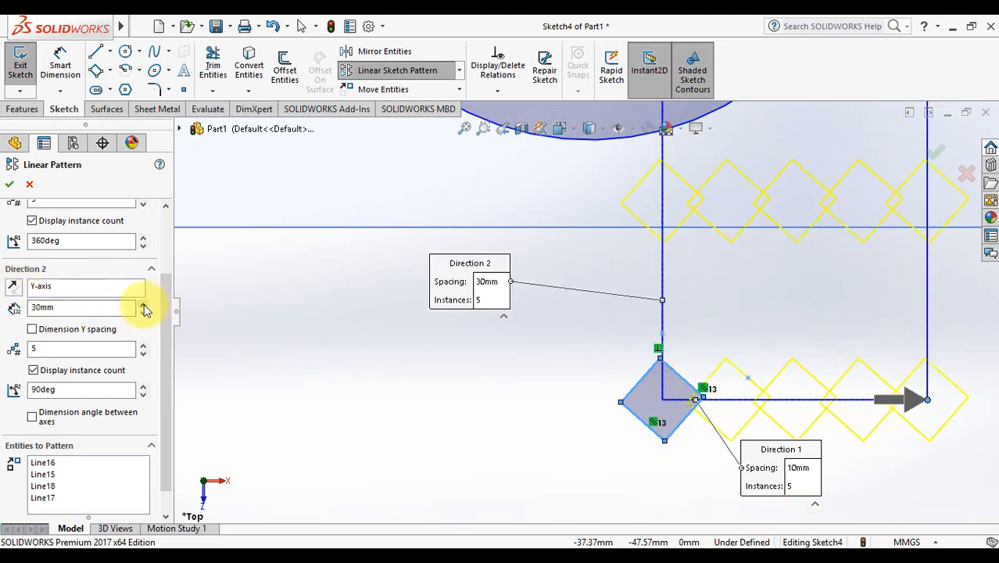
{"action": "left_click", "coordinate": [464, 127]}
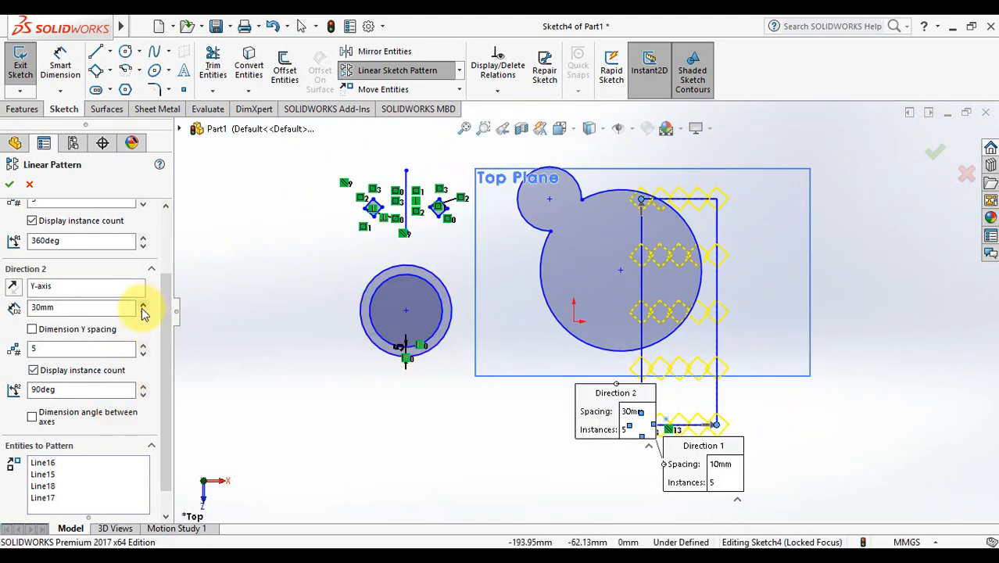
{"action": "left_click", "coordinate": [144, 305]}
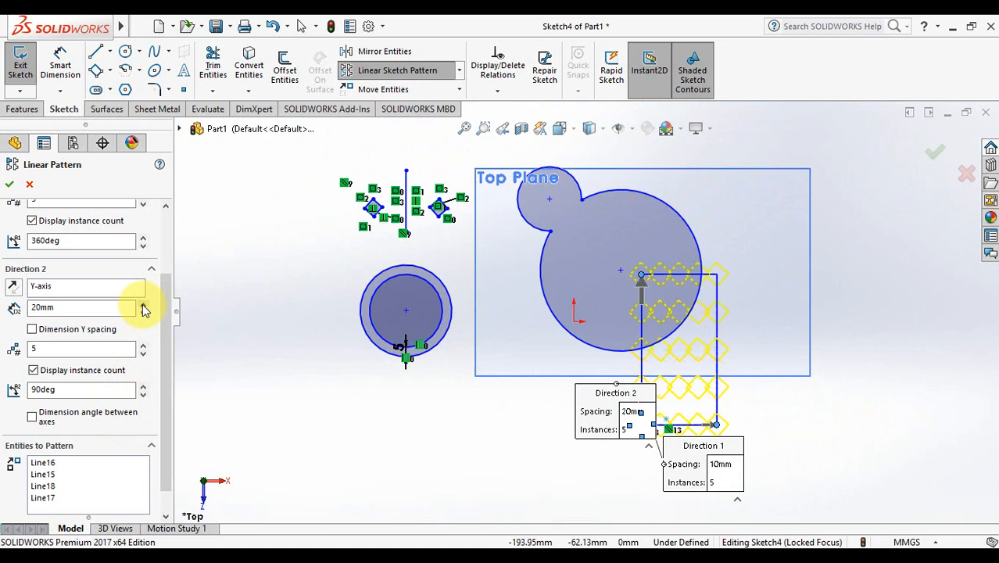
{"action": "left_click", "coordinate": [144, 306]}
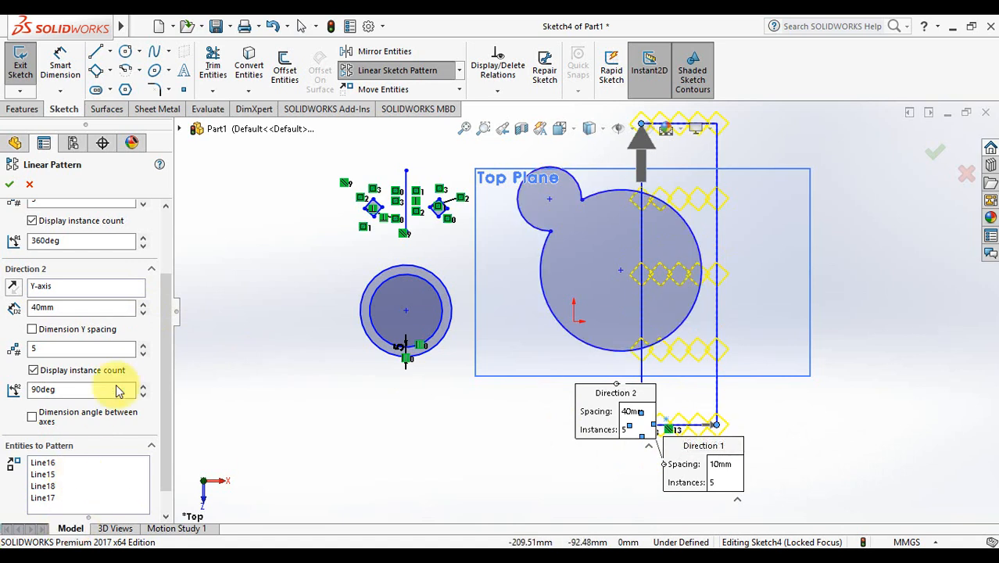
{"action": "left_click", "coordinate": [144, 312]}
{"action": "left_click", "coordinate": [144, 312]}
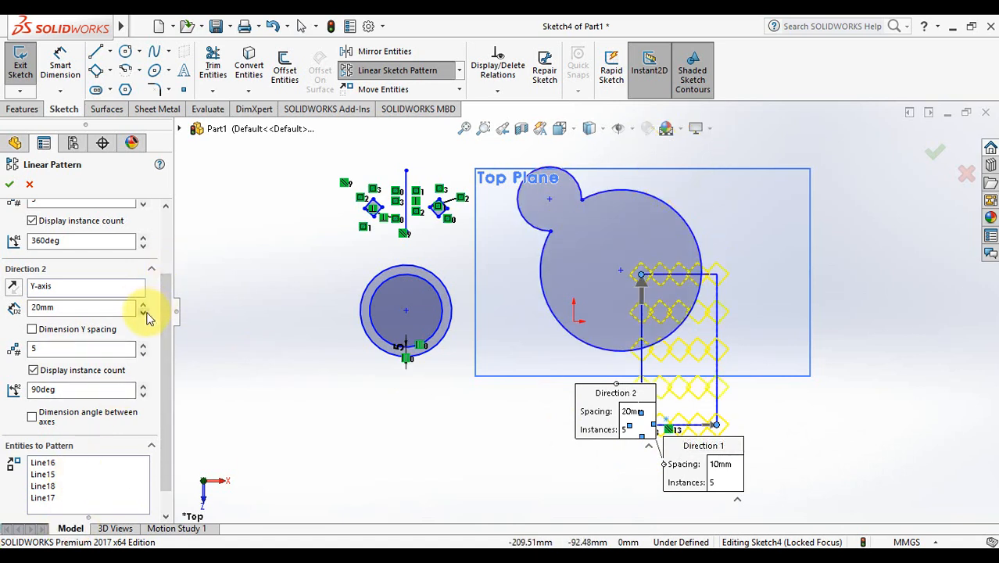
{"action": "left_click", "coordinate": [144, 312]}
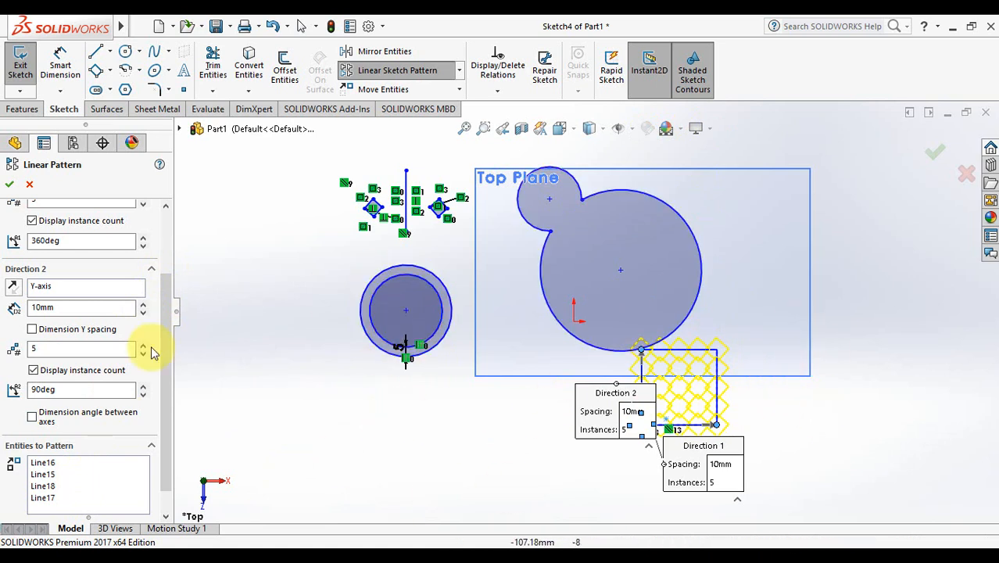
{"action": "left_click", "coordinate": [72, 347]}
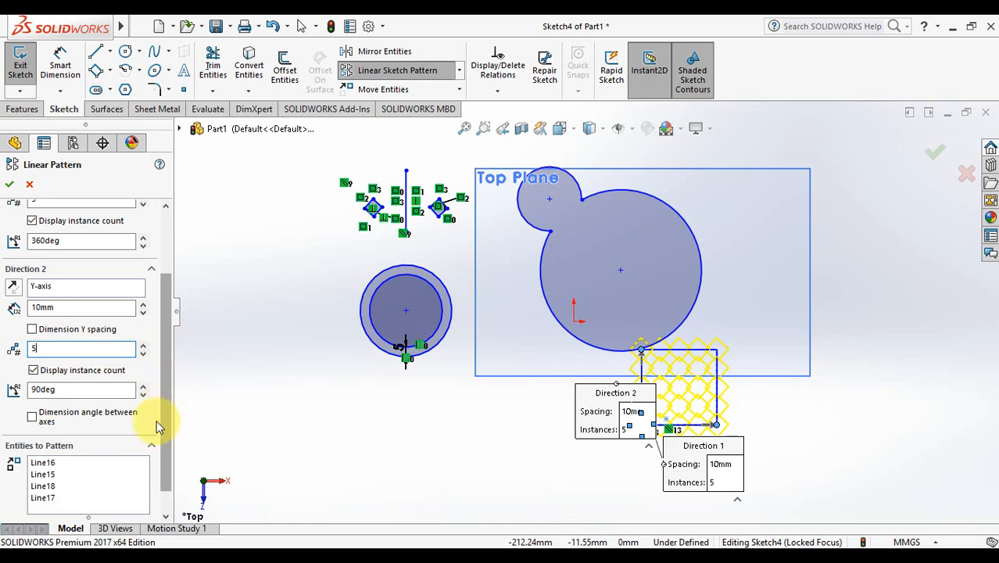
{"action": "left_click", "coordinate": [12, 186]}
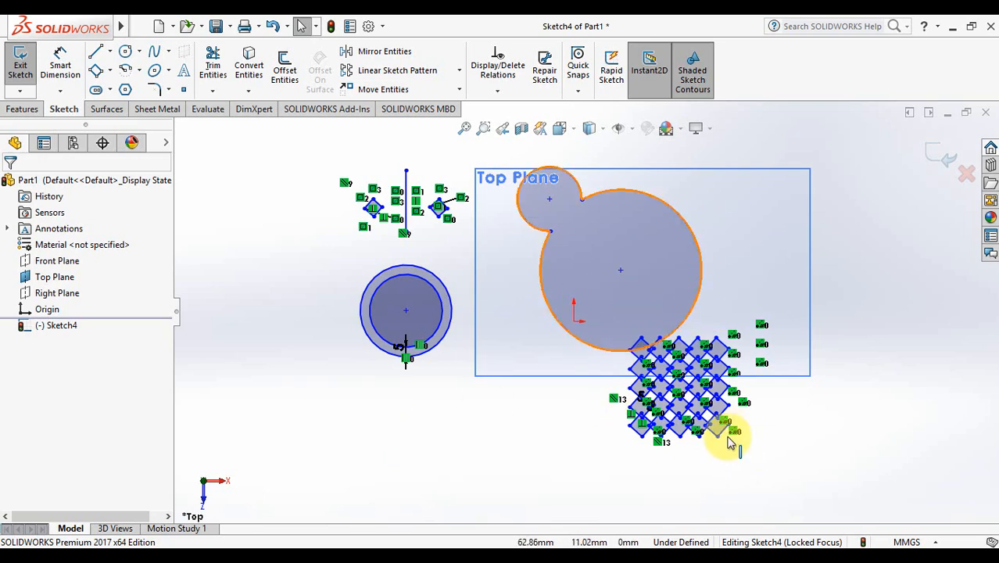
{"action": "left_click", "coordinate": [484, 129]}
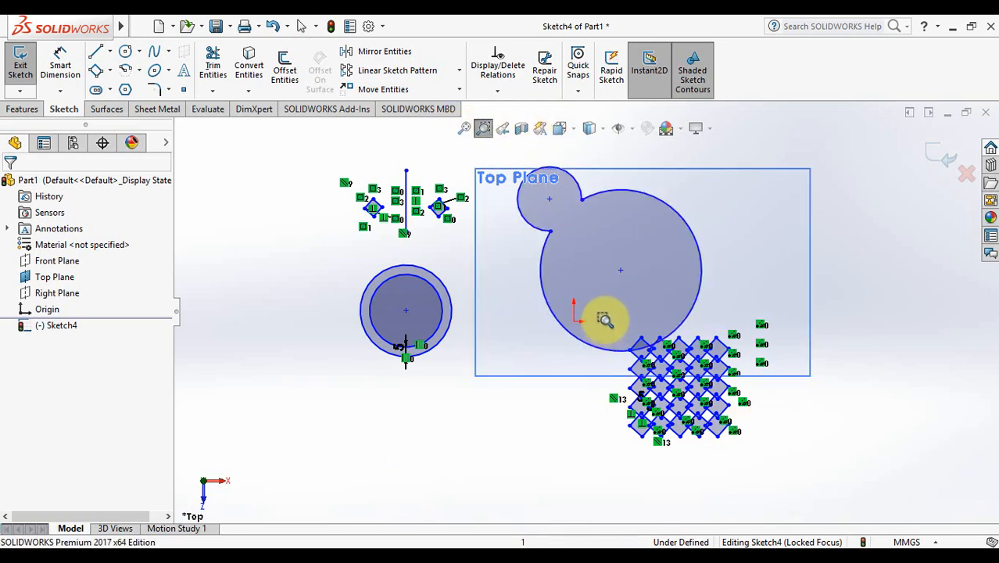
{"action": "left_click_drag", "start_coordinate": [602, 314], "coordinate": [771, 491]}
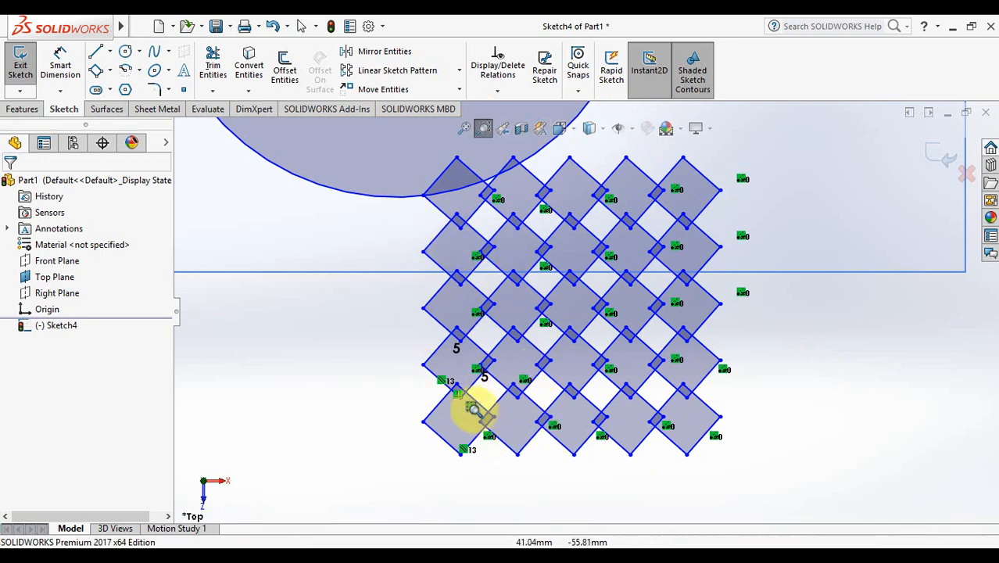
{"action": "left_click", "coordinate": [464, 127]}
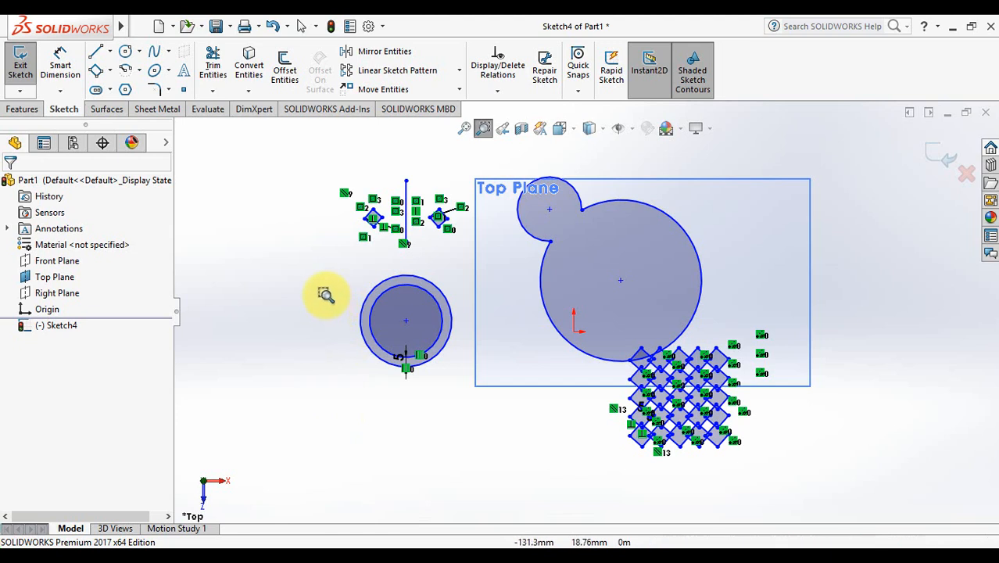
{"action": "key", "text": "Escape"}
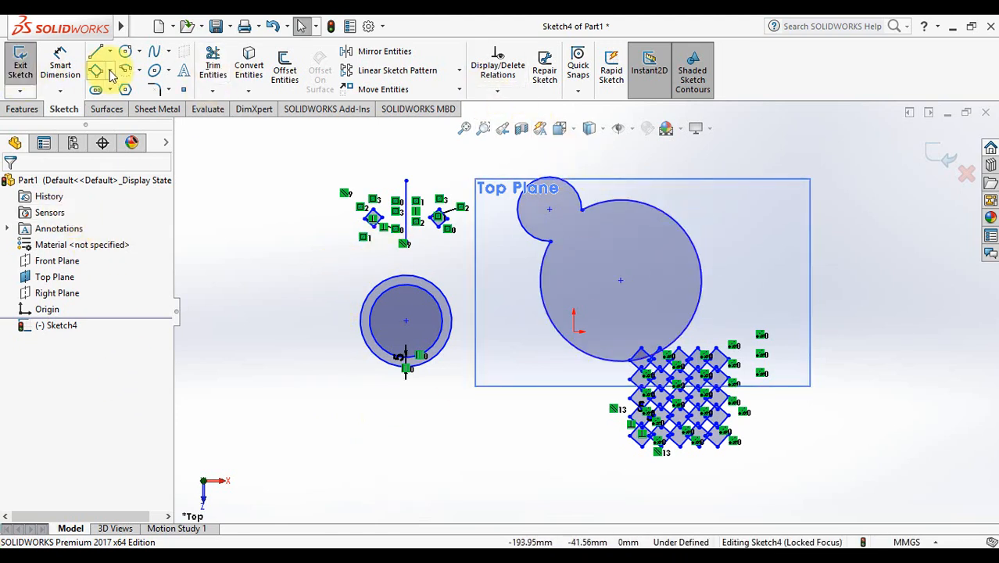
Step: Draw a small 3-sided polygon triangle to the left of the concentric ringed circles
{"action": "left_click", "coordinate": [125, 89]}
{"action": "left_click", "coordinate": [82, 267]}
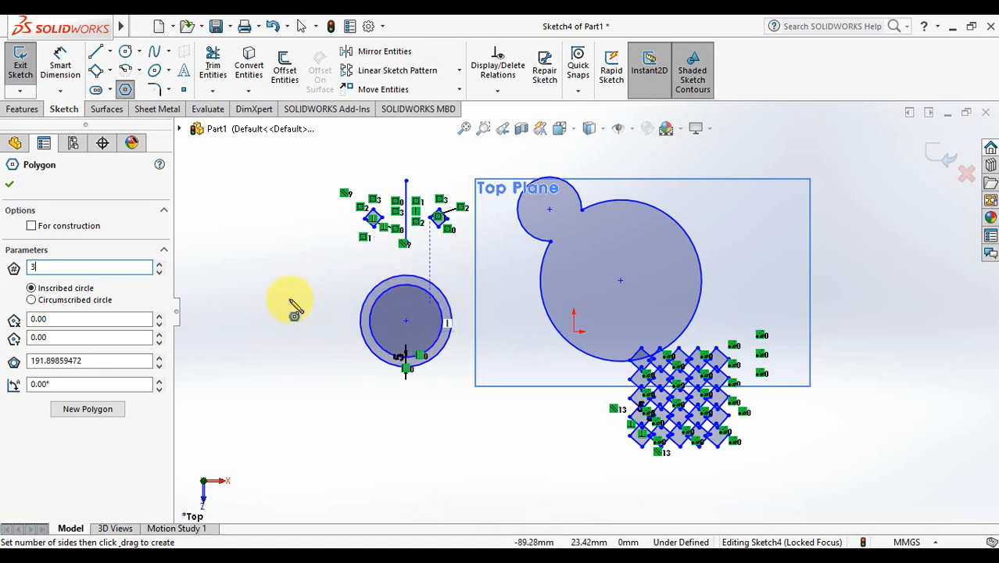
{"action": "mouse_move", "coordinate": [308, 361]}
{"action": "left_mouse_down"}
{"action": "mouse_move", "coordinate": [327, 346]}
{"action": "mouse_move", "coordinate": [319, 346]}
{"action": "left_mouse_up"}
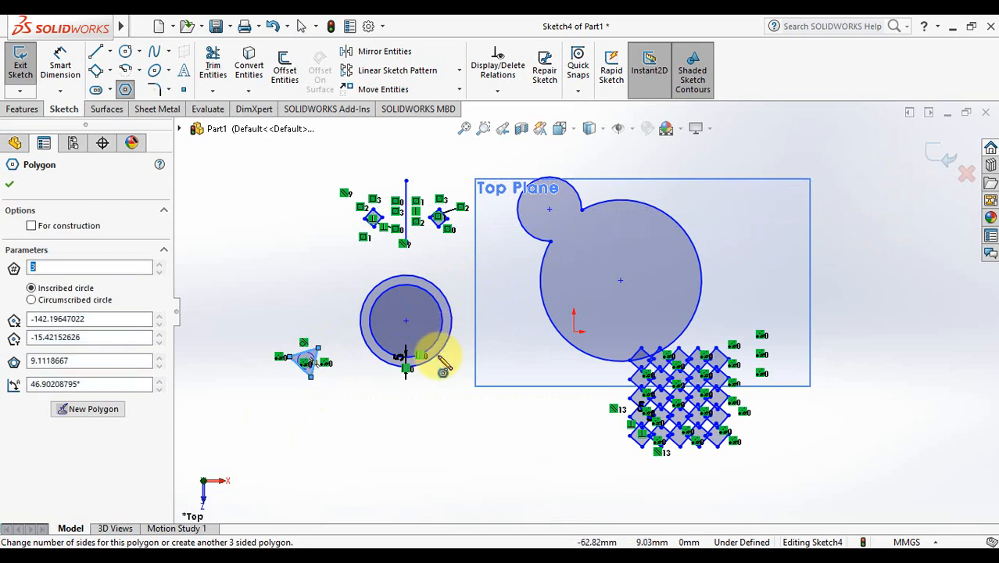
{"action": "key", "text": "Escape"}
{"action": "left_click", "coordinate": [461, 71]}
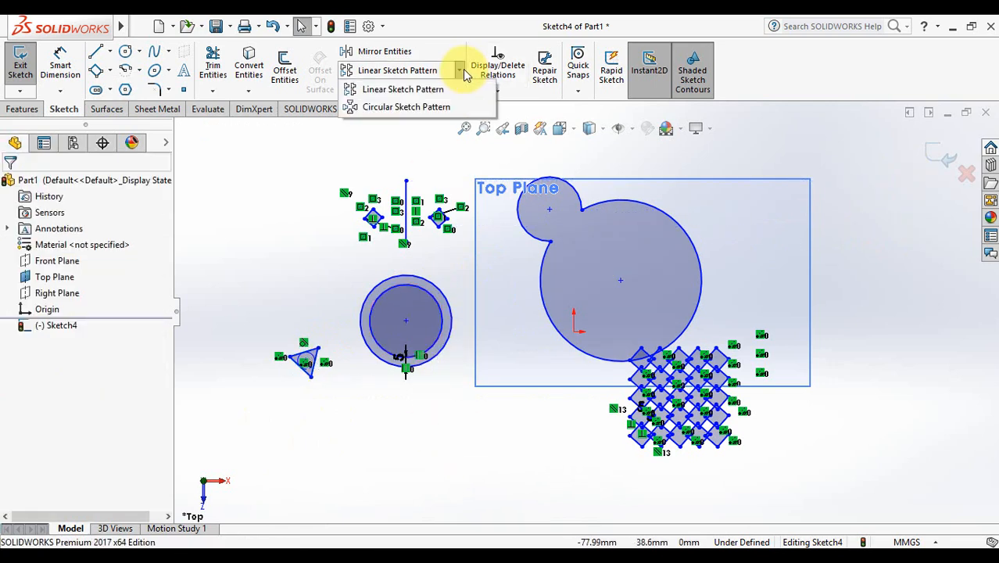
Step: Start a circular sketch pattern of the triangle's three edges, centred on the ring's centre
{"action": "left_click", "coordinate": [446, 109]}
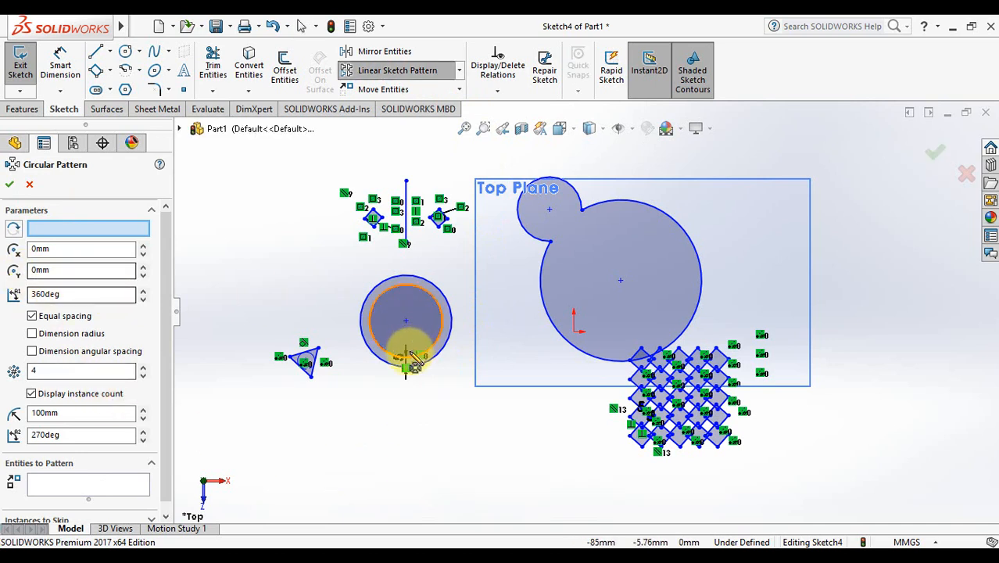
{"action": "left_click", "coordinate": [311, 359]}
{"action": "left_click", "coordinate": [309, 374]}
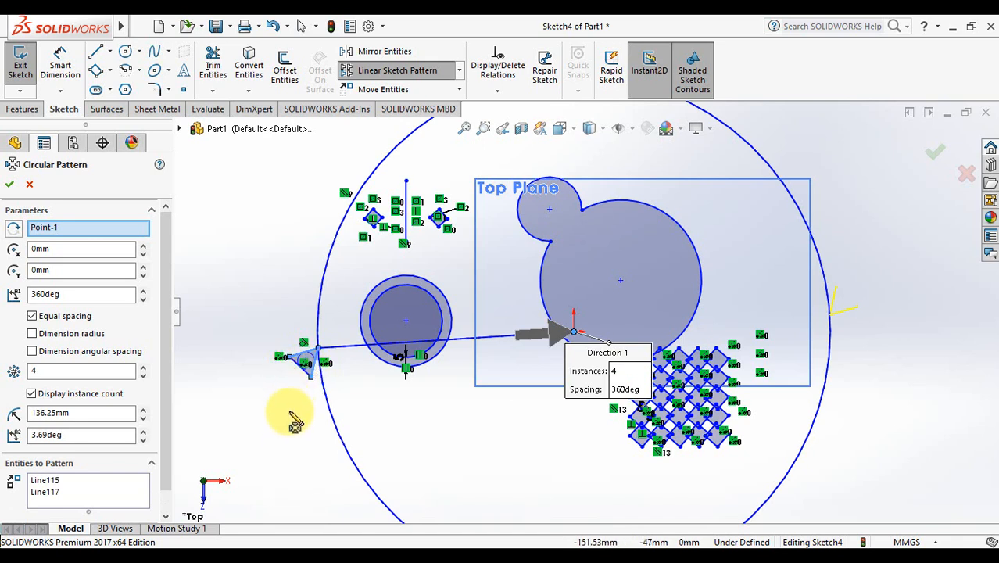
{"action": "left_click", "coordinate": [296, 364]}
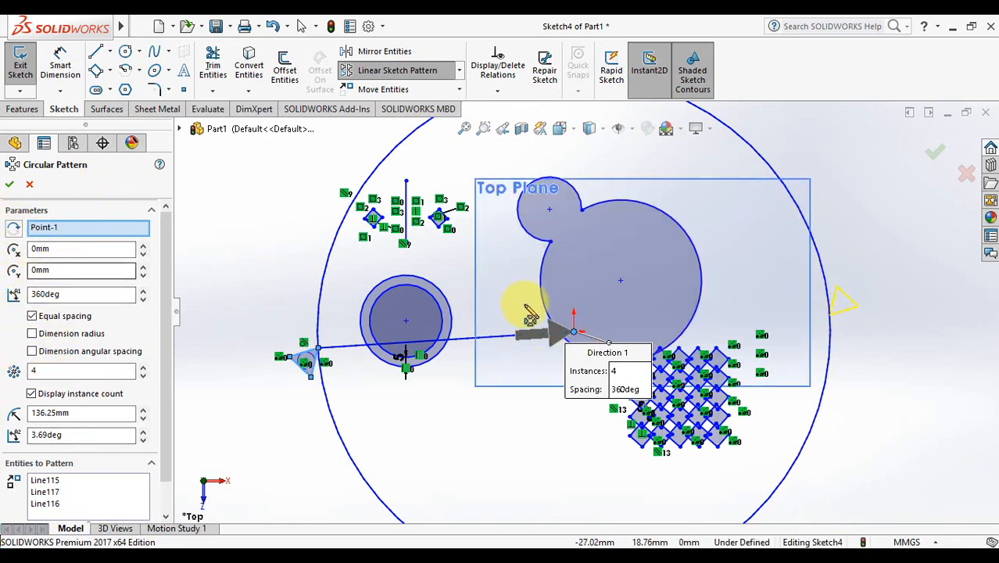
{"action": "left_click_drag", "start_coordinate": [574, 335], "coordinate": [406, 322]}
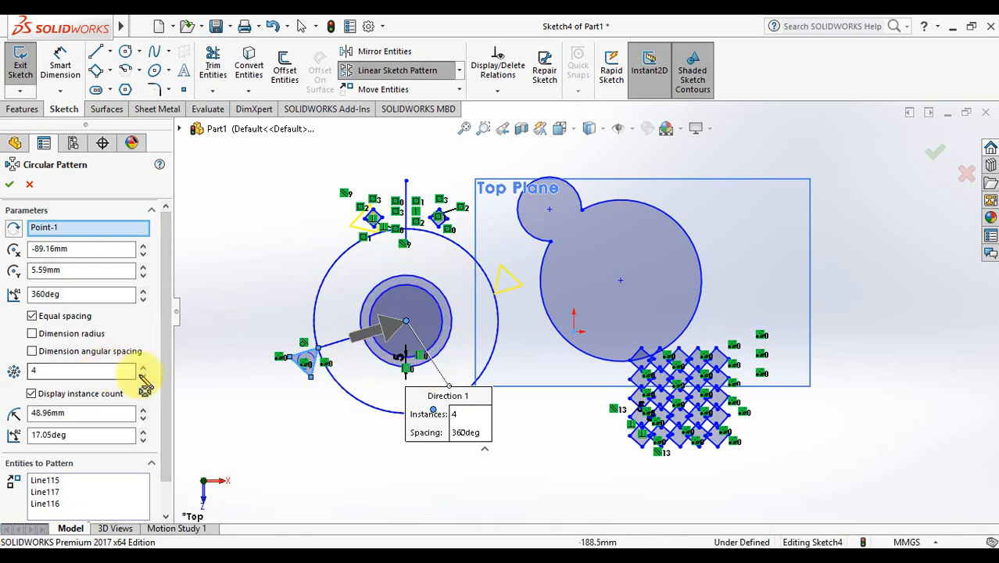
Step: Set the circular pattern to 28 equally spaced instances over 360° and confirm it
{"action": "double_click", "coordinate": [46, 368]}
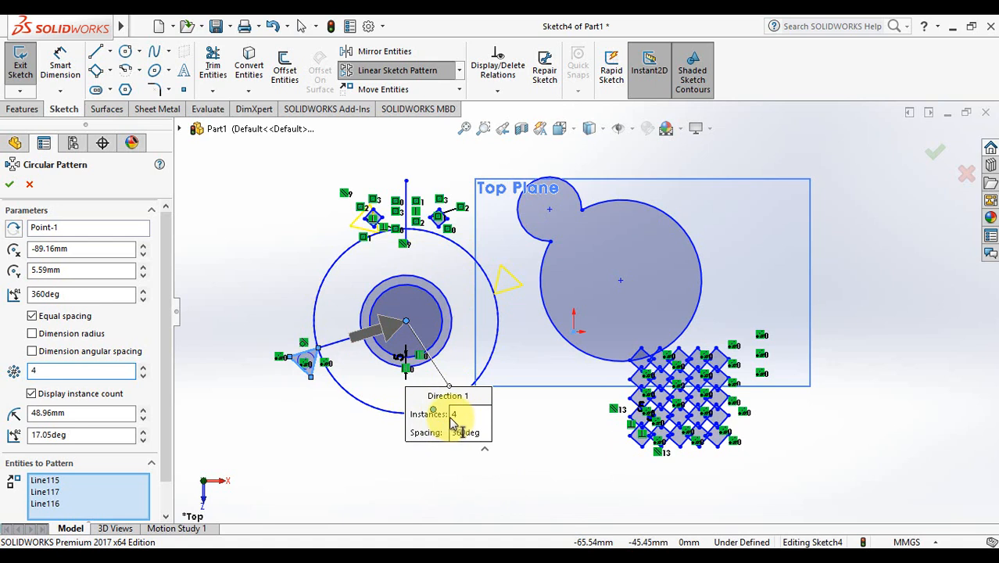
{"action": "left_click", "coordinate": [143, 367]}
{"action": "left_click", "coordinate": [143, 368]}
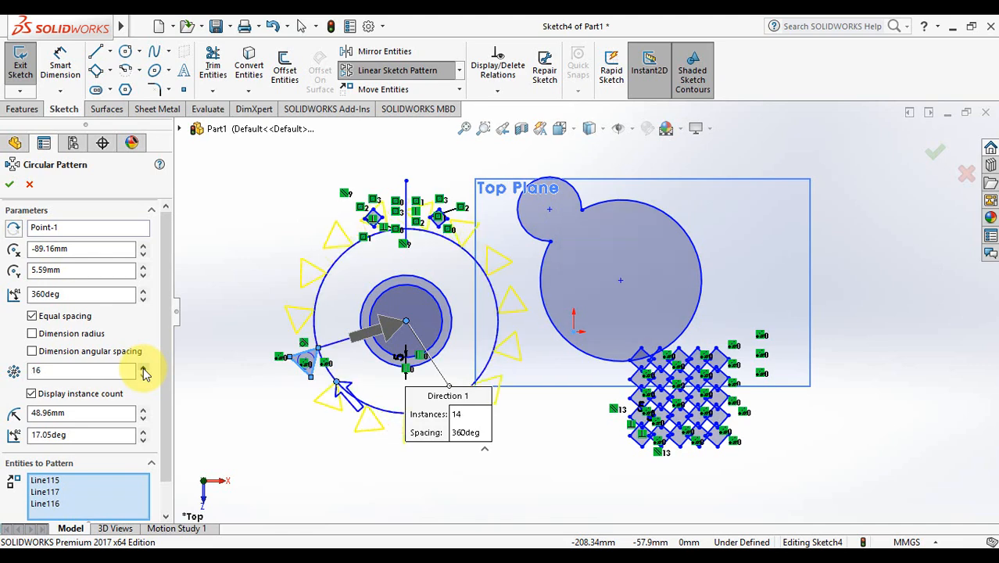
{"action": "left_click", "coordinate": [143, 368]}
{"action": "left_click", "coordinate": [143, 368]}
{"action": "left_click", "coordinate": [143, 368]}
{"action": "left_click", "coordinate": [143, 369]}
{"action": "left_click", "coordinate": [143, 369]}
{"action": "left_click", "coordinate": [143, 369]}
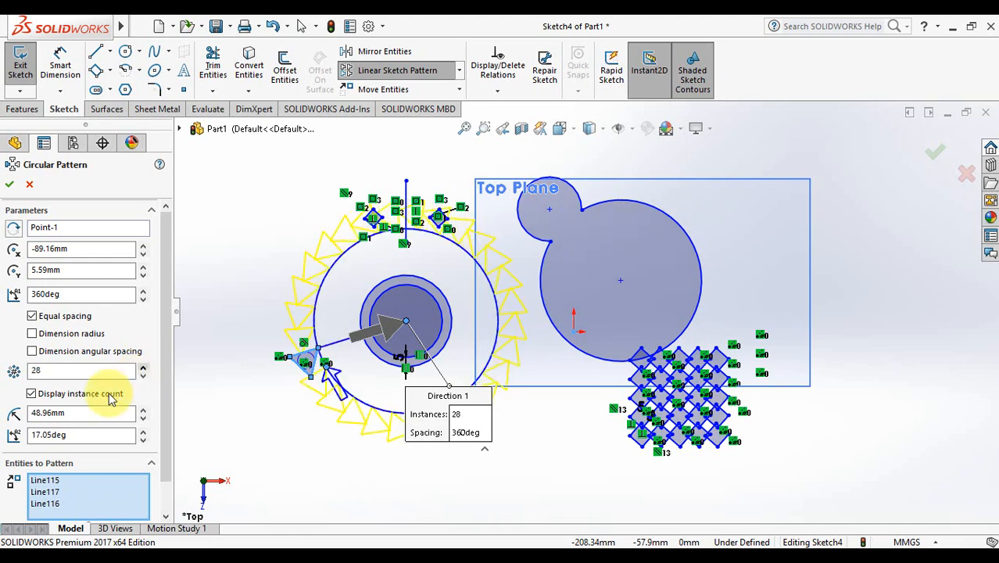
{"action": "left_click", "coordinate": [102, 293]}
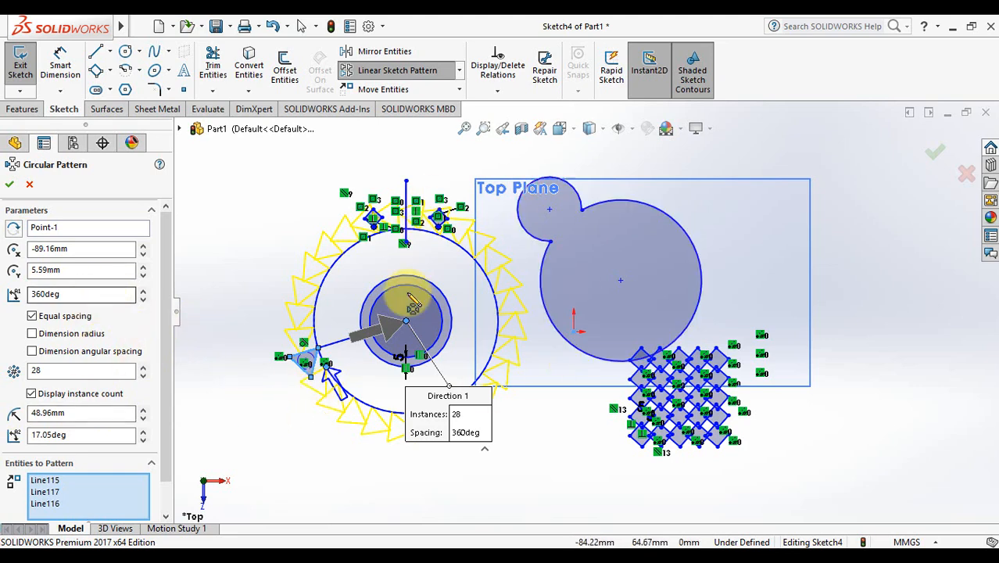
{"action": "left_click", "coordinate": [10, 184]}
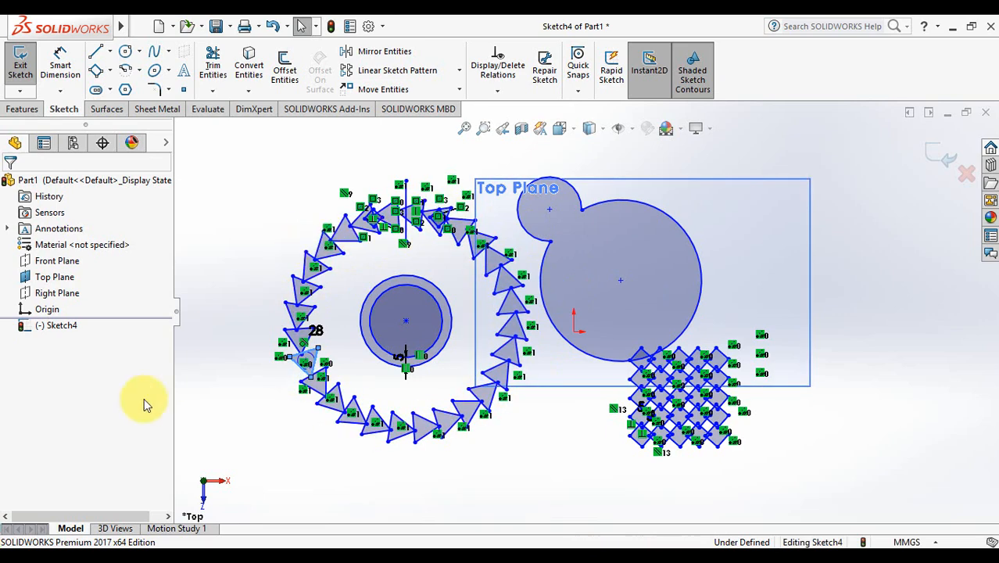
Step: Draw a second small 3-sided triangle in the empty area at the sketch's upper right
{"action": "left_click", "coordinate": [281, 451]}
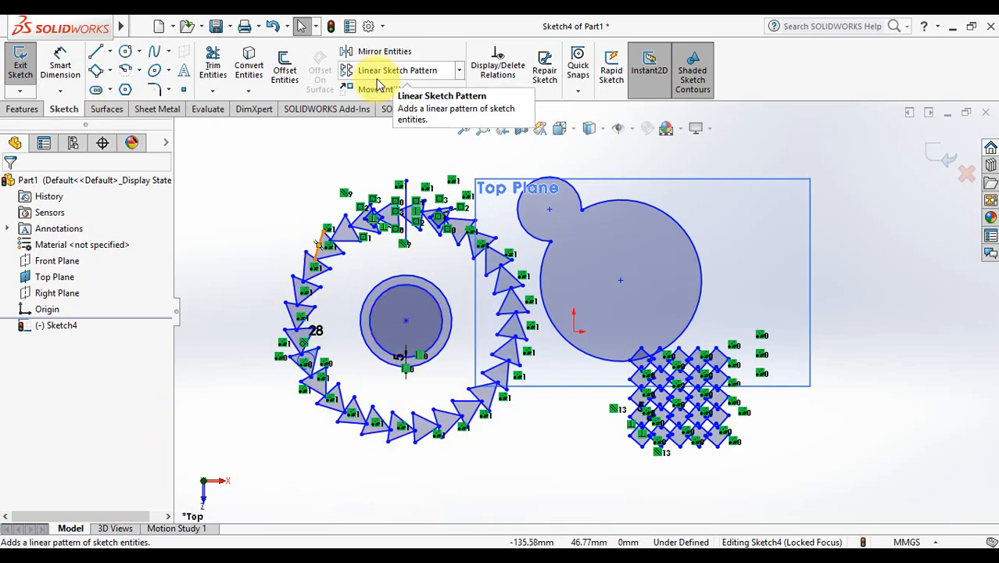
{"action": "left_click", "coordinate": [460, 89]}
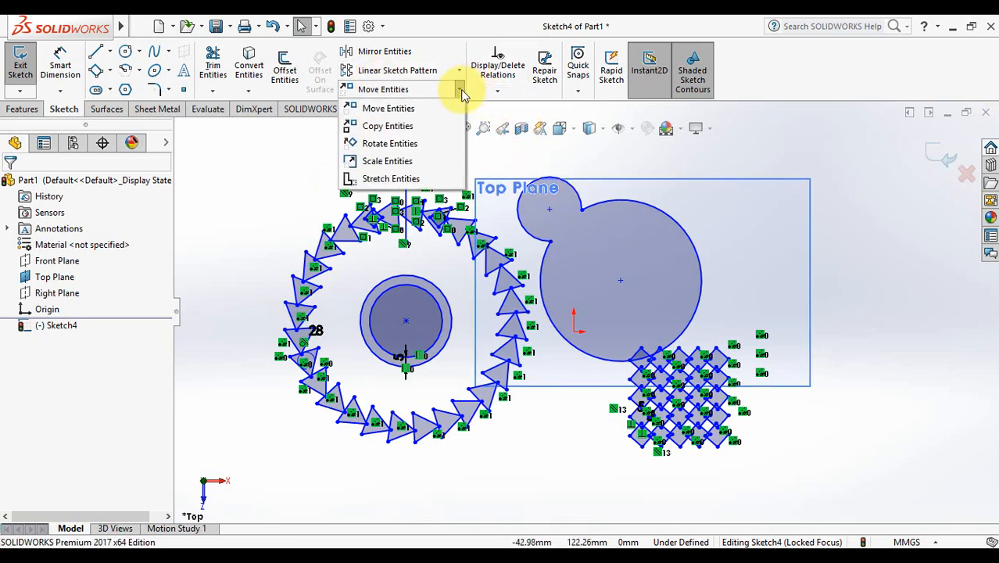
{"action": "left_click", "coordinate": [462, 91]}
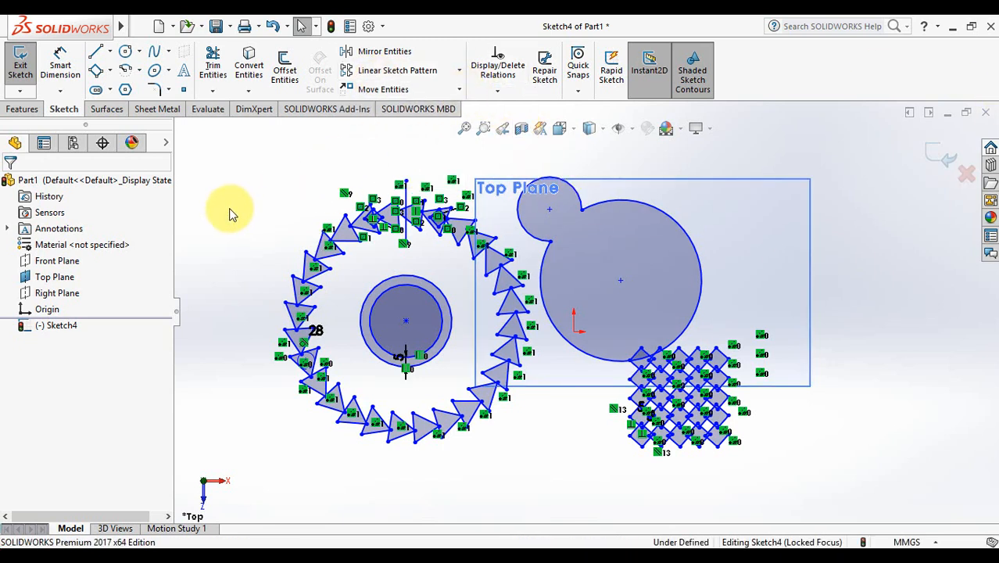
{"action": "left_click", "coordinate": [125, 92]}
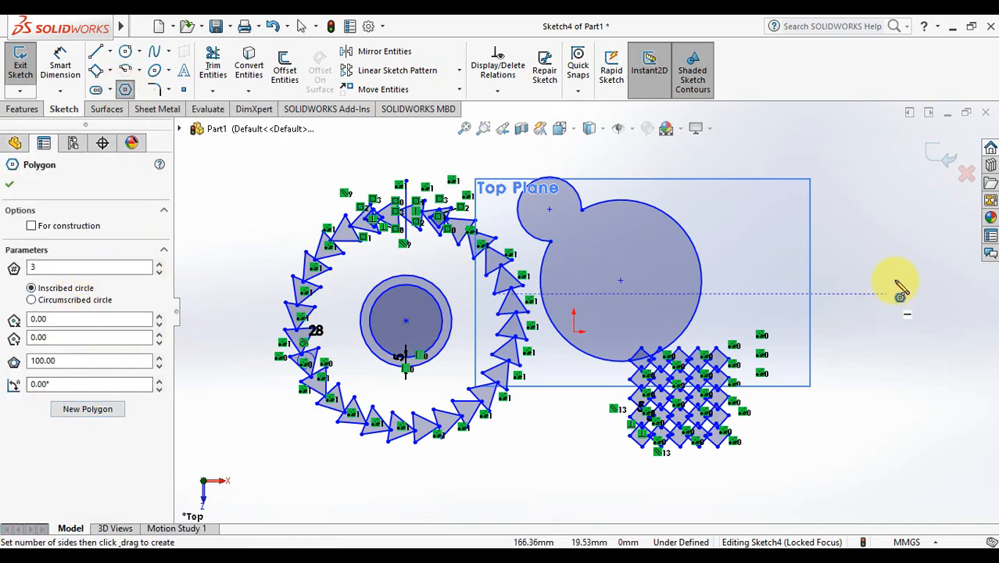
{"action": "left_click_drag", "start_coordinate": [878, 232], "coordinate": [901, 247]}
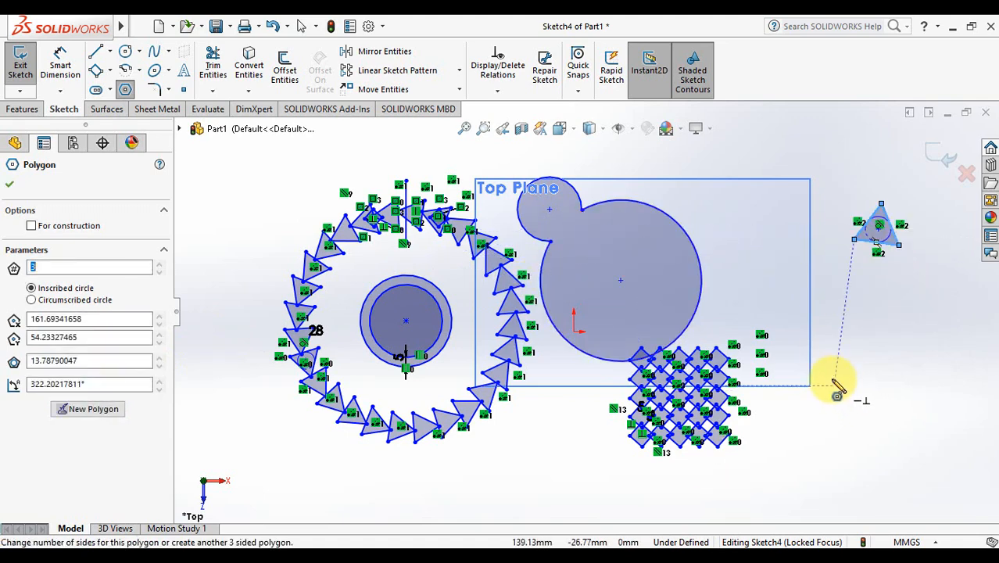
{"action": "key", "text": "Escape"}
{"action": "left_click", "coordinate": [459, 89]}
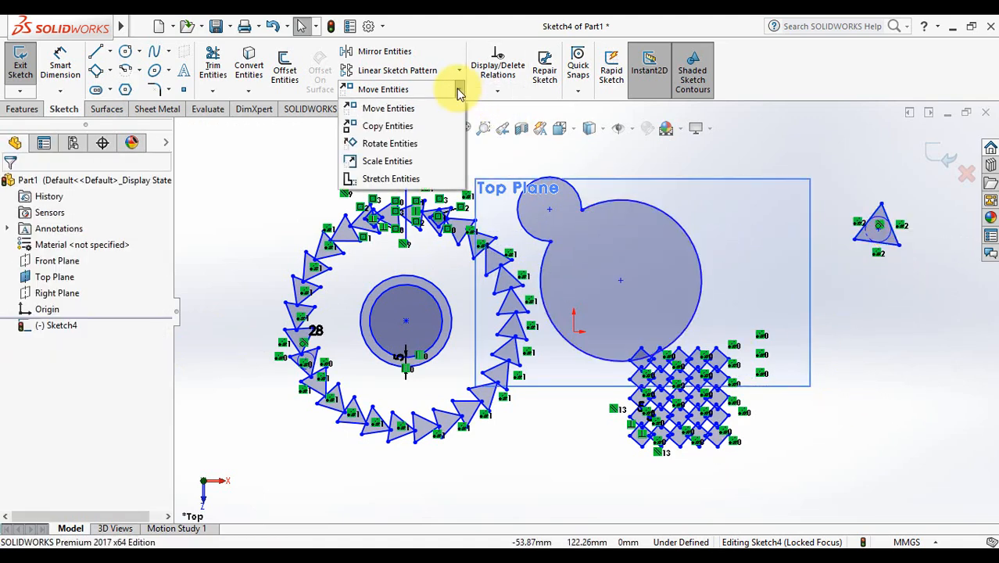
Step: Move the new triangle slightly up and left, using one of its corners as base point
{"action": "left_click", "coordinate": [389, 109]}
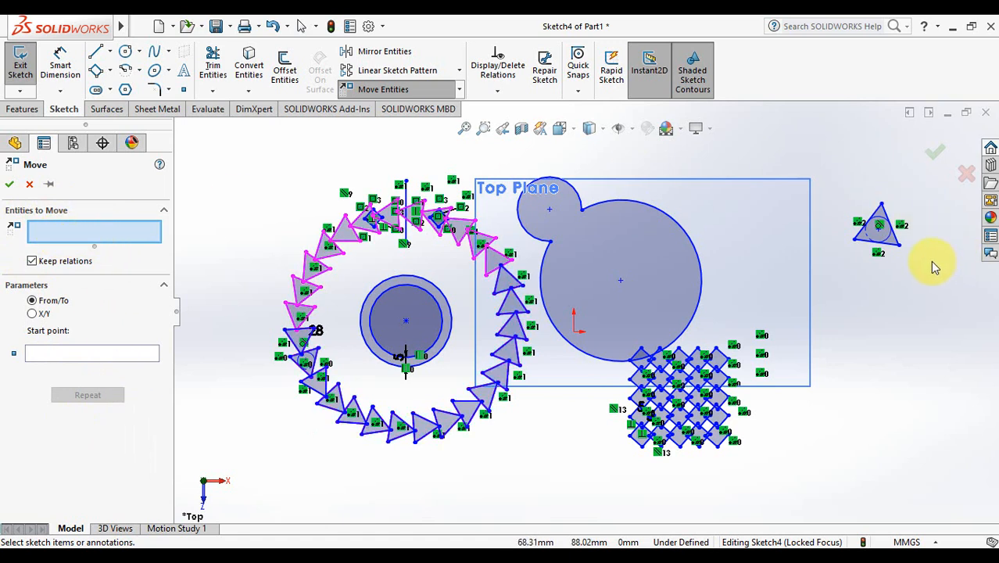
{"action": "left_click_drag", "start_coordinate": [916, 255], "coordinate": [842, 195]}
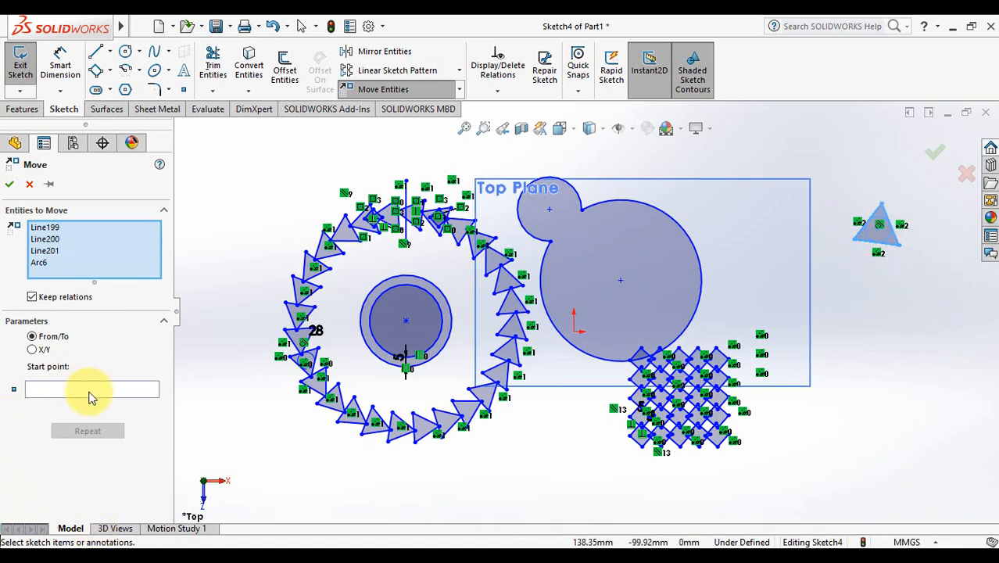
{"action": "left_click", "coordinate": [91, 391]}
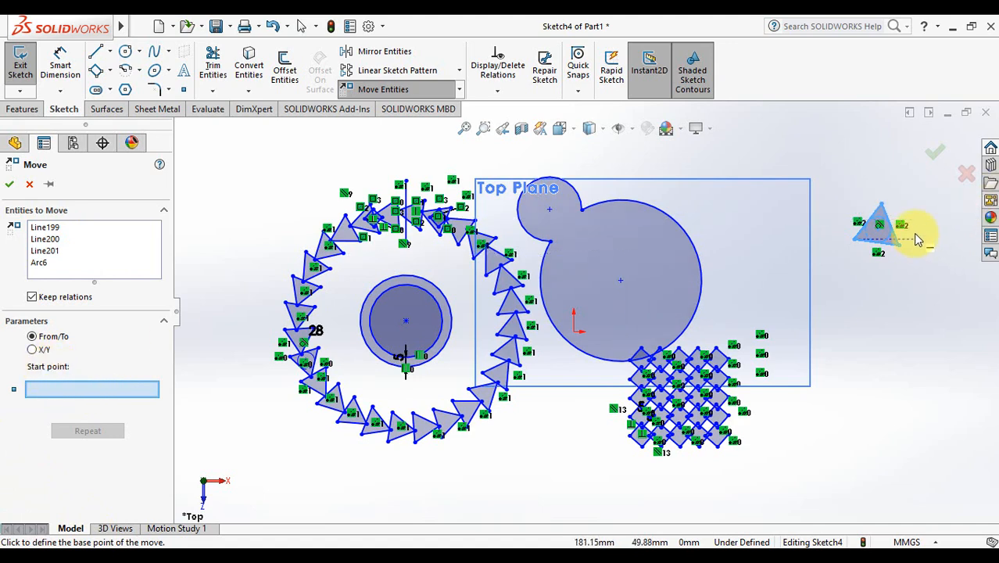
{"action": "left_click", "coordinate": [879, 228]}
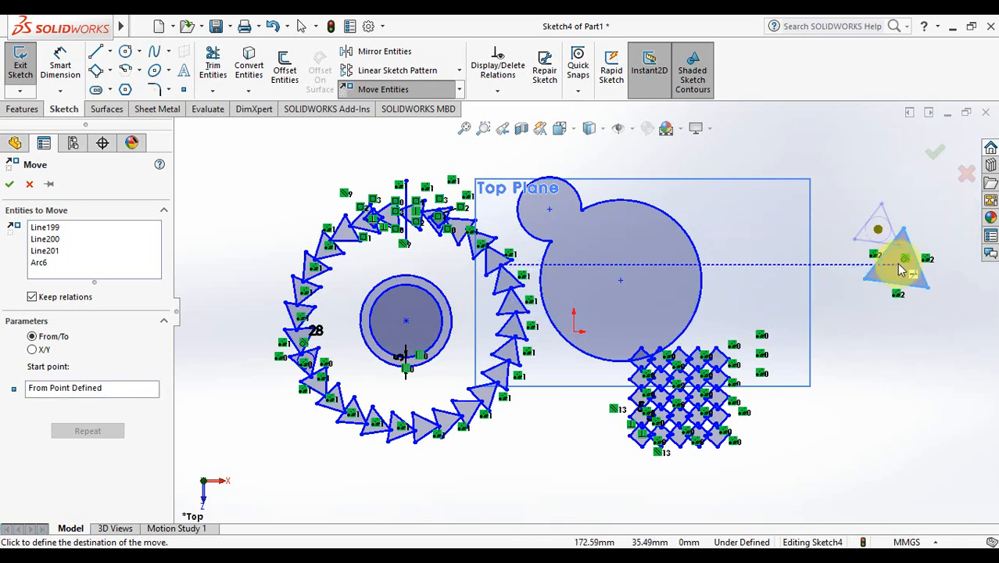
{"action": "left_click", "coordinate": [861, 184]}
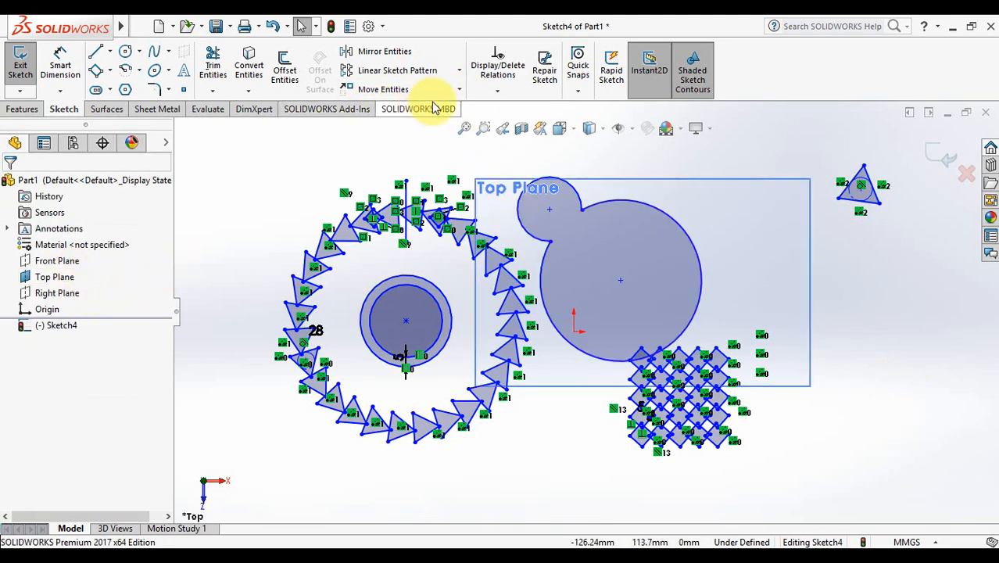
Step: Copy the upper-right triangle to a spot directly below the original
{"action": "left_click", "coordinate": [461, 91]}
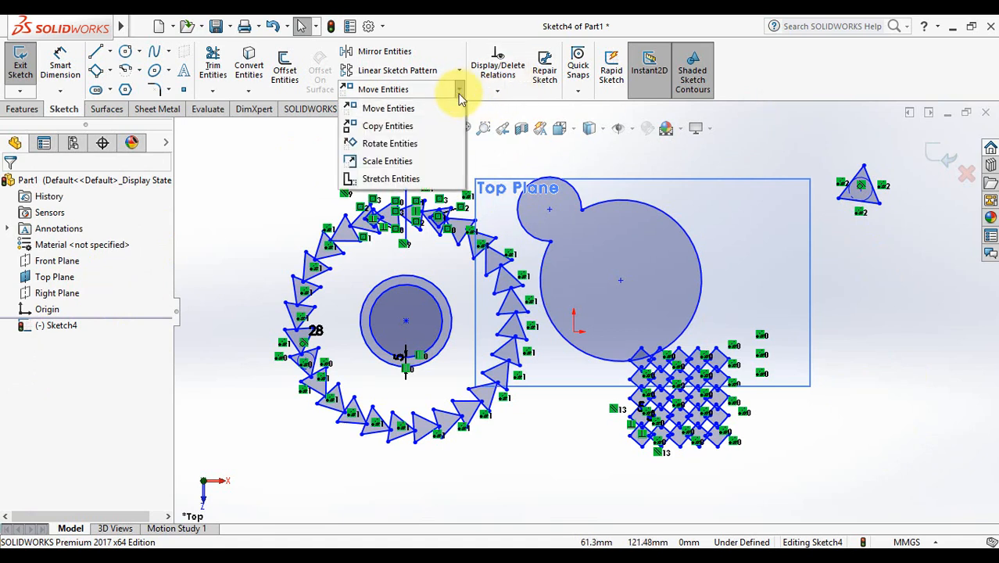
{"action": "left_click", "coordinate": [422, 129]}
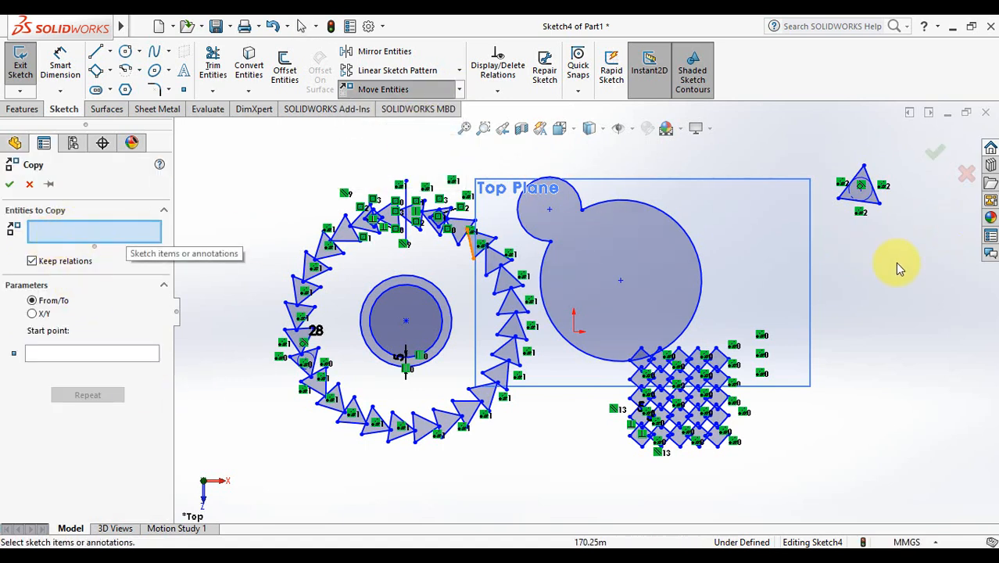
{"action": "left_click_drag", "start_coordinate": [909, 212], "coordinate": [827, 155]}
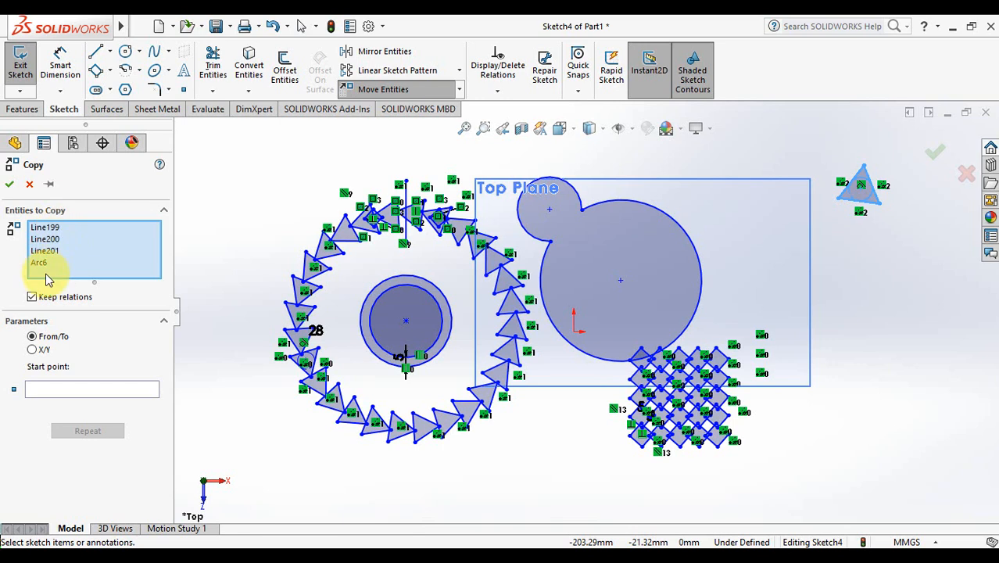
{"action": "left_click", "coordinate": [71, 396]}
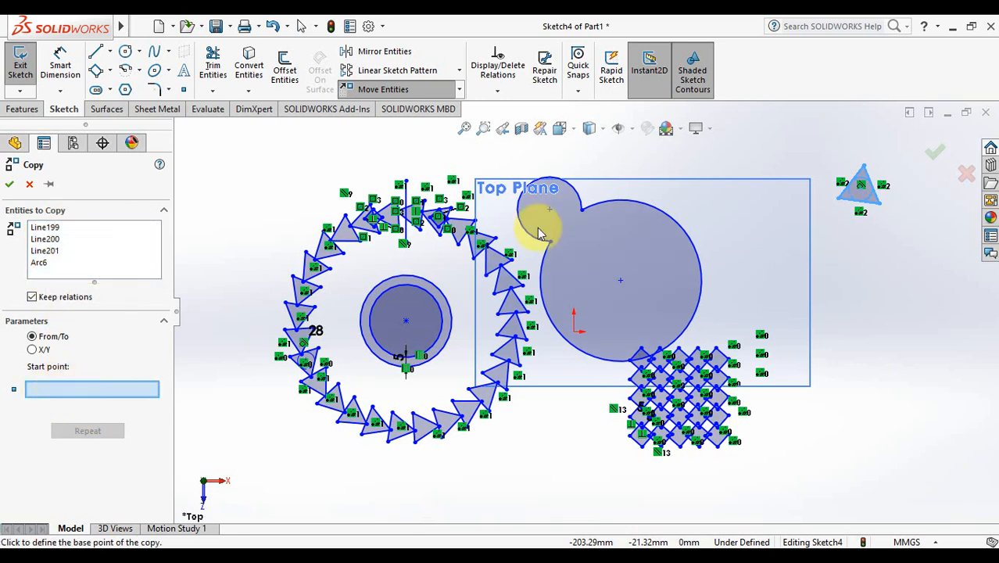
{"action": "left_click", "coordinate": [880, 208]}
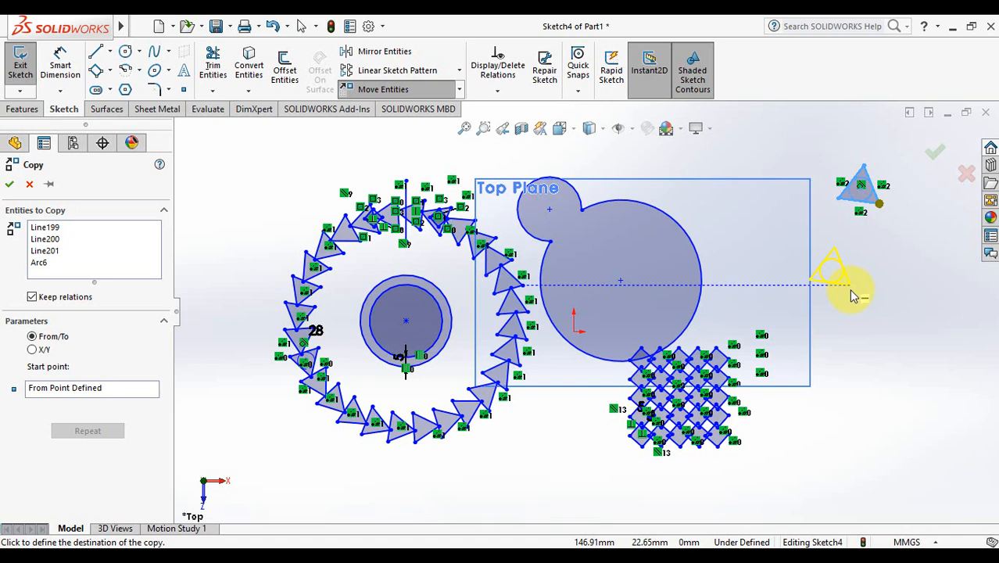
{"action": "left_click", "coordinate": [891, 311]}
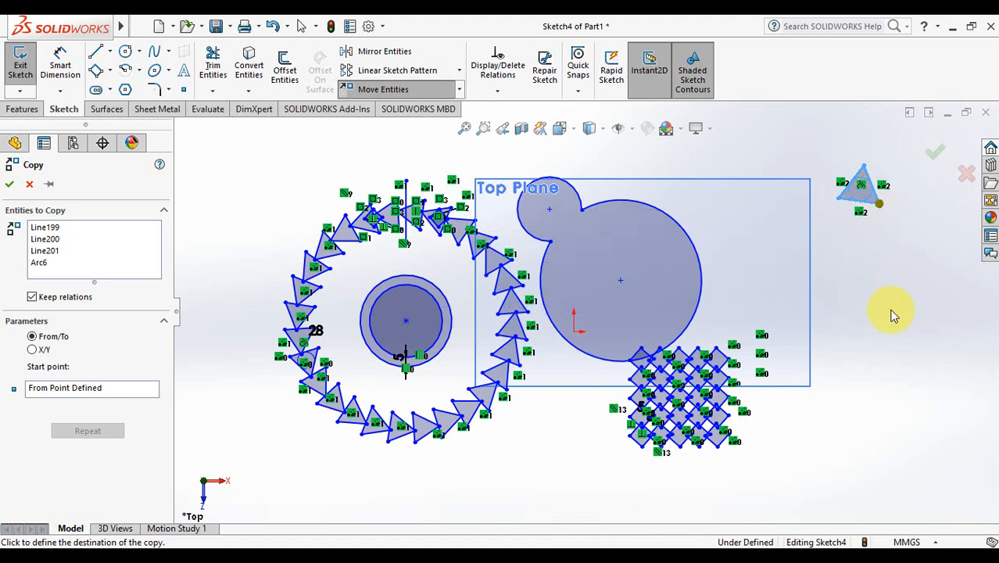
{"action": "left_click", "coordinate": [460, 90]}
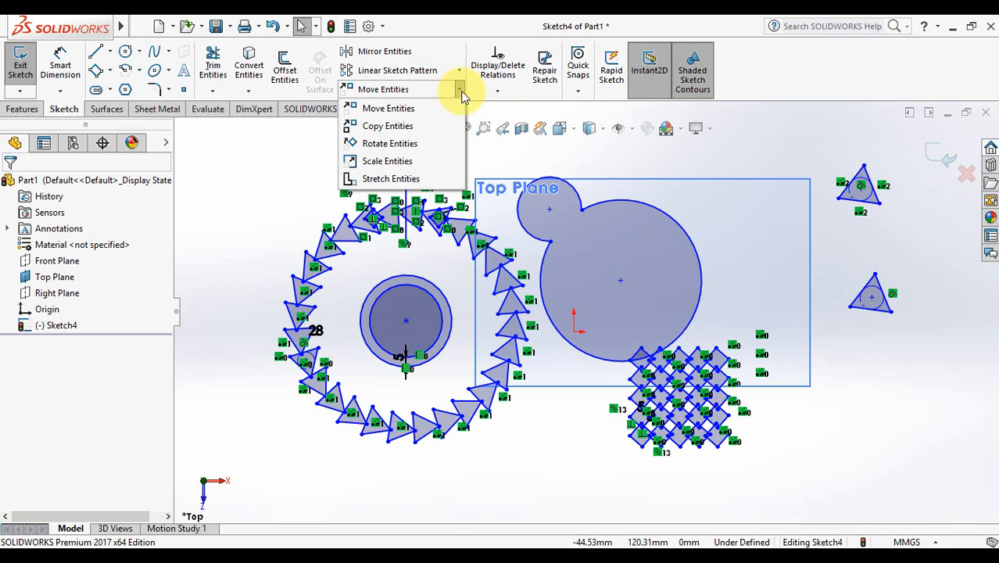
Step: Rotate the lower triangle copy 41 degrees about one of its corners
{"action": "left_click", "coordinate": [412, 145]}
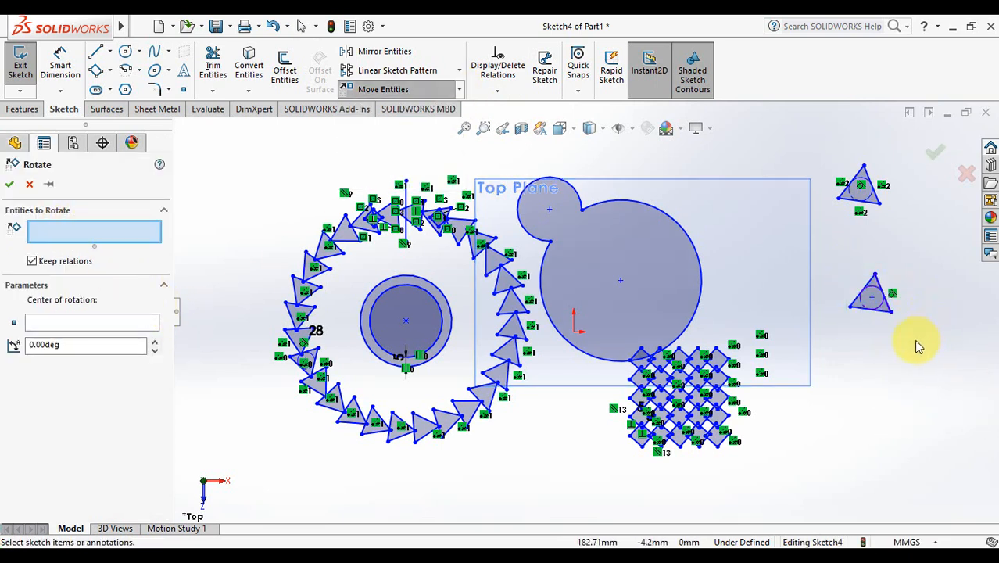
{"action": "left_click_drag", "start_coordinate": [863, 278], "coordinate": [899, 322]}
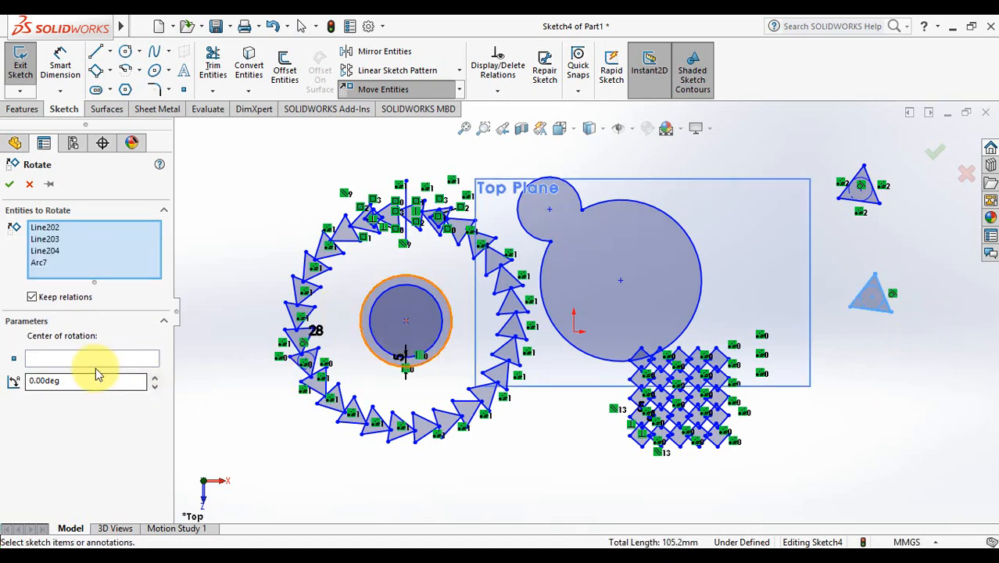
{"action": "left_click", "coordinate": [72, 360]}
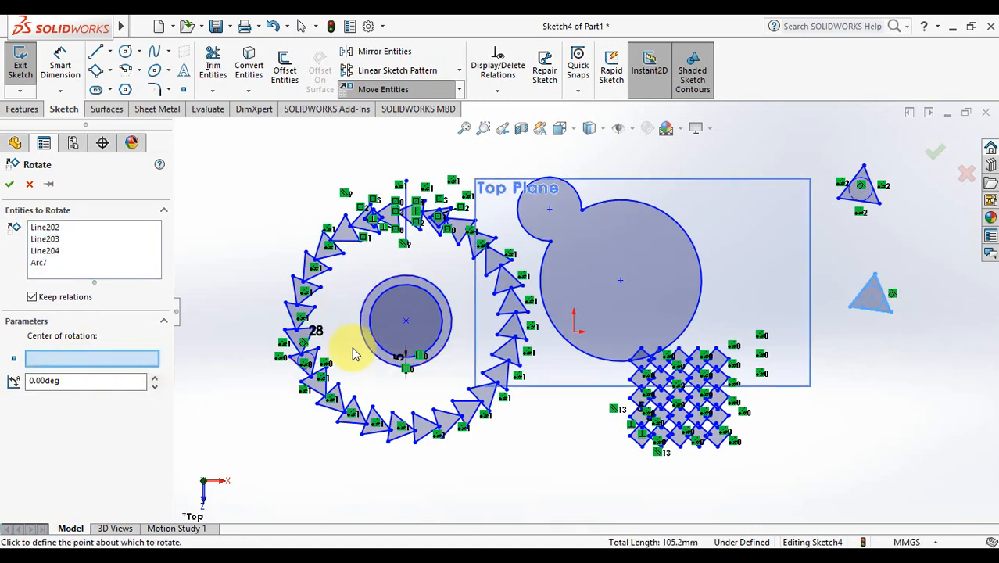
{"action": "left_click", "coordinate": [873, 304]}
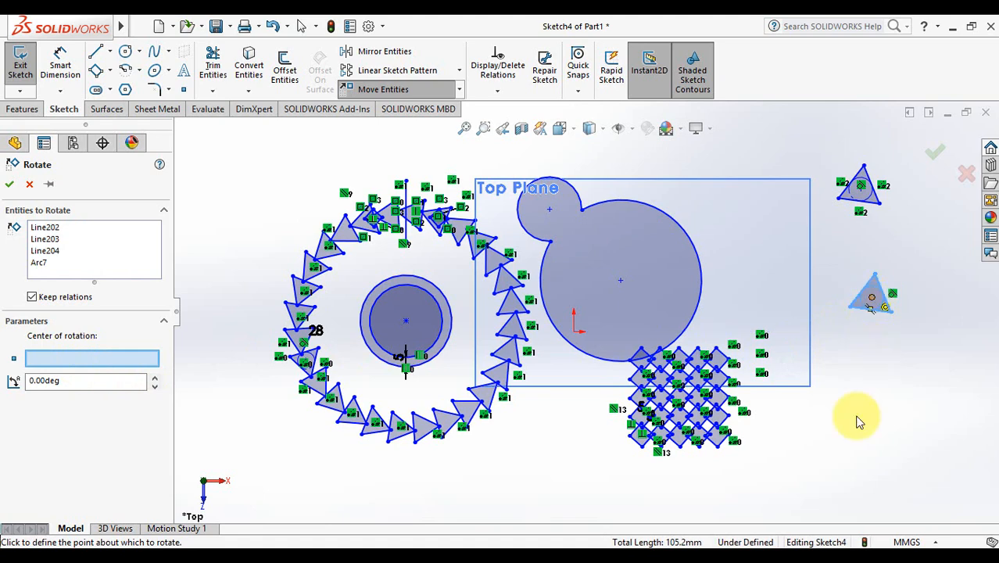
{"action": "left_click", "coordinate": [156, 377]}
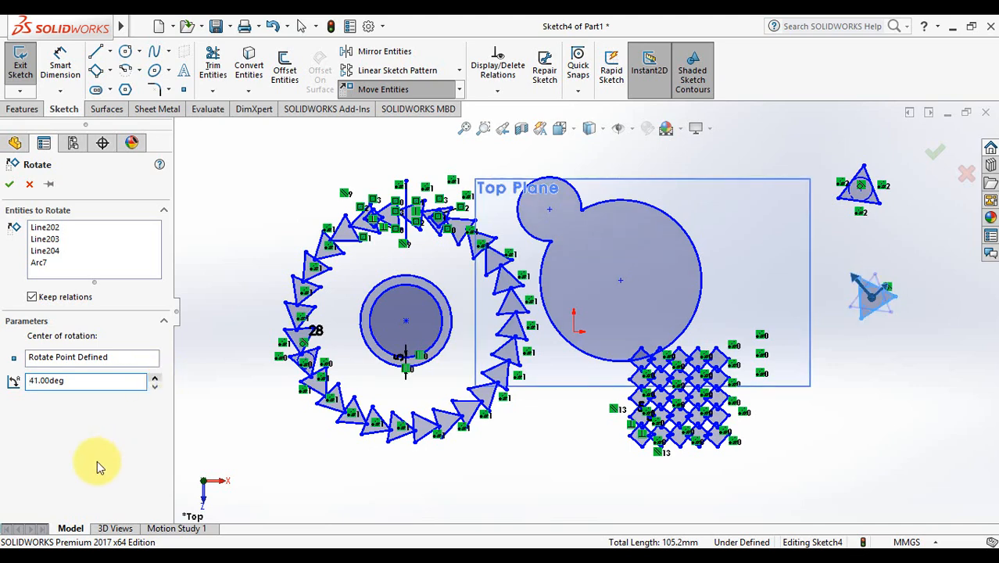
{"action": "left_click", "coordinate": [10, 186]}
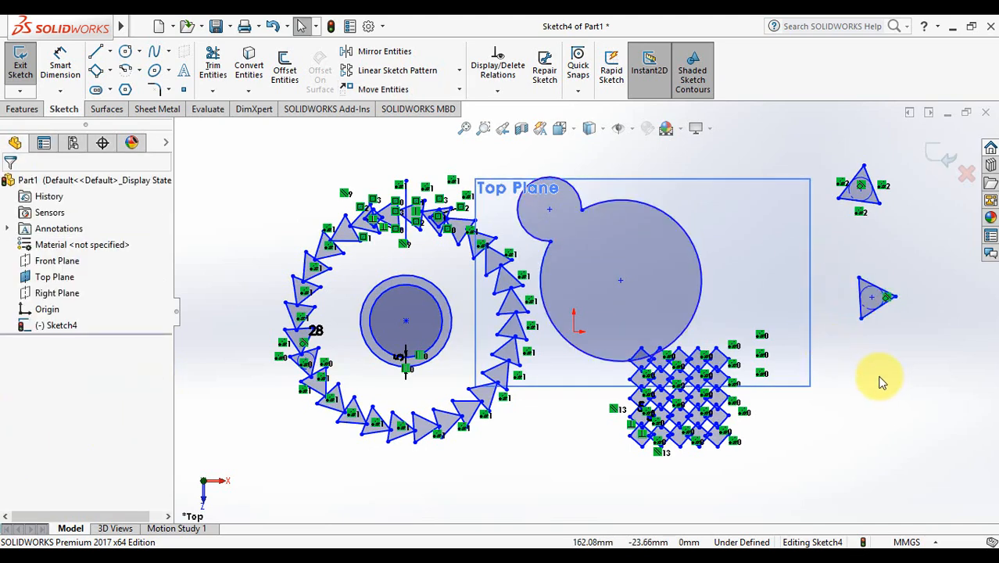